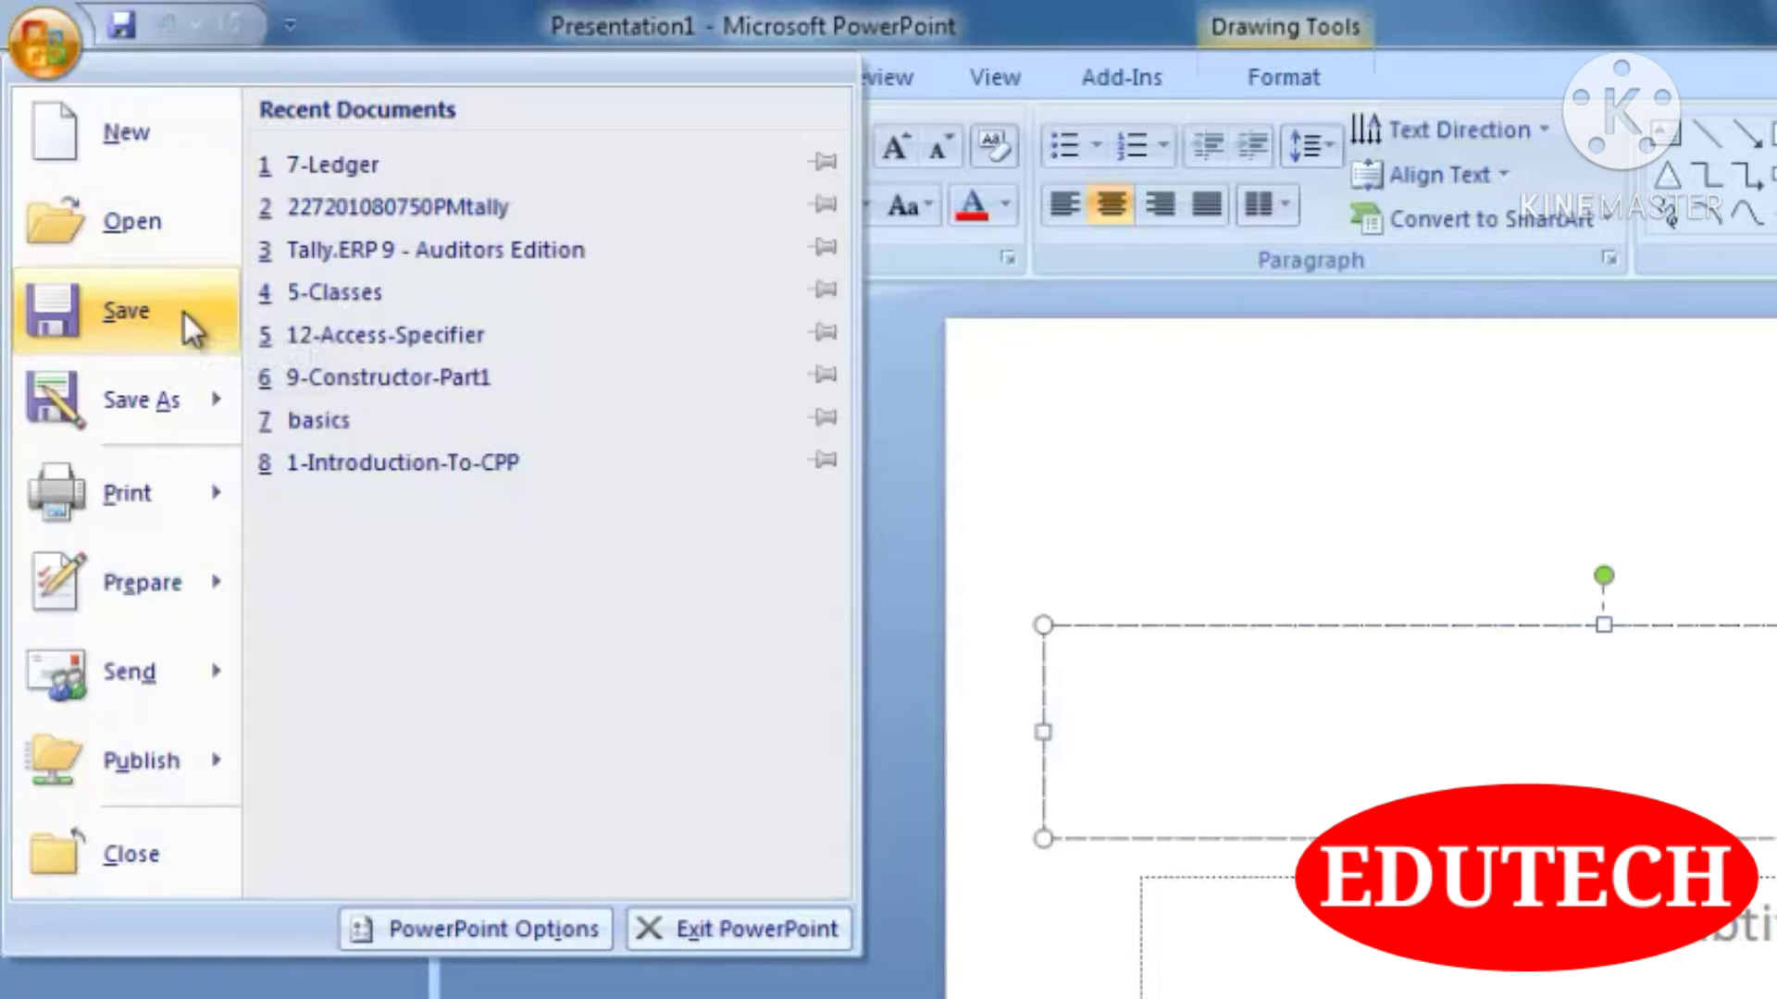
- Examine the file commands and the insert, design, animation, slide show, review and view commands of the blank presentation
mouse_move(153, 402)
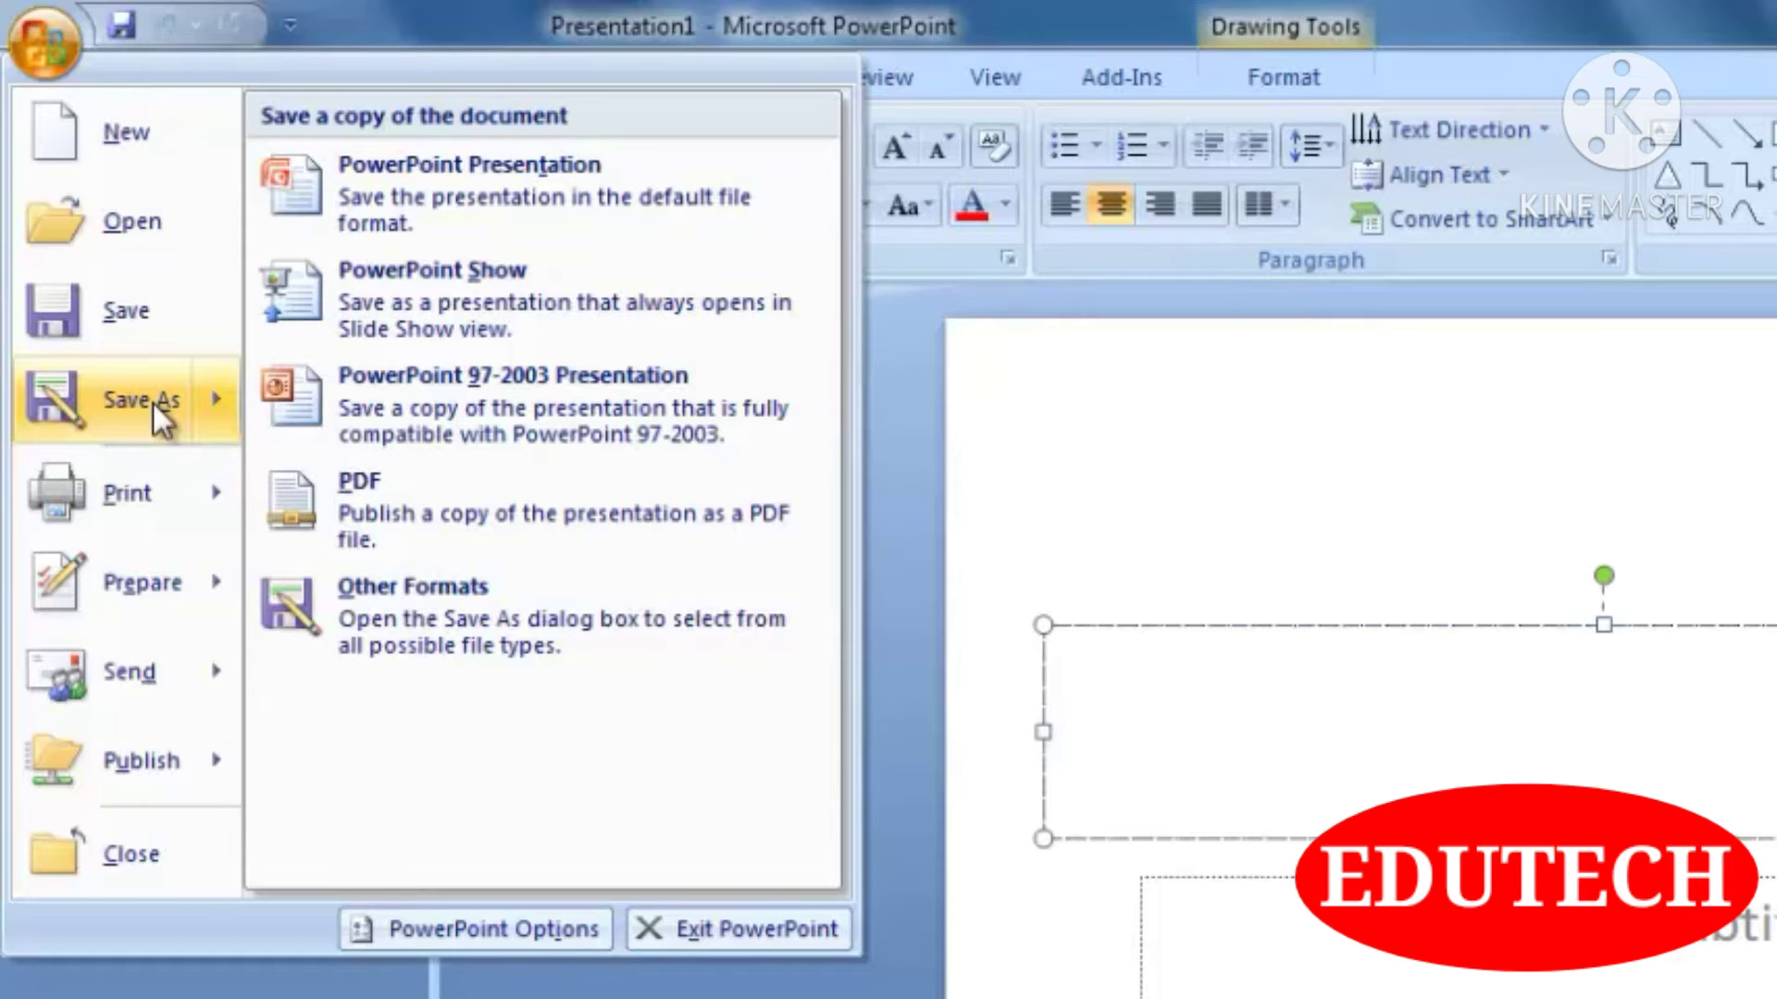
mouse_move(136, 514)
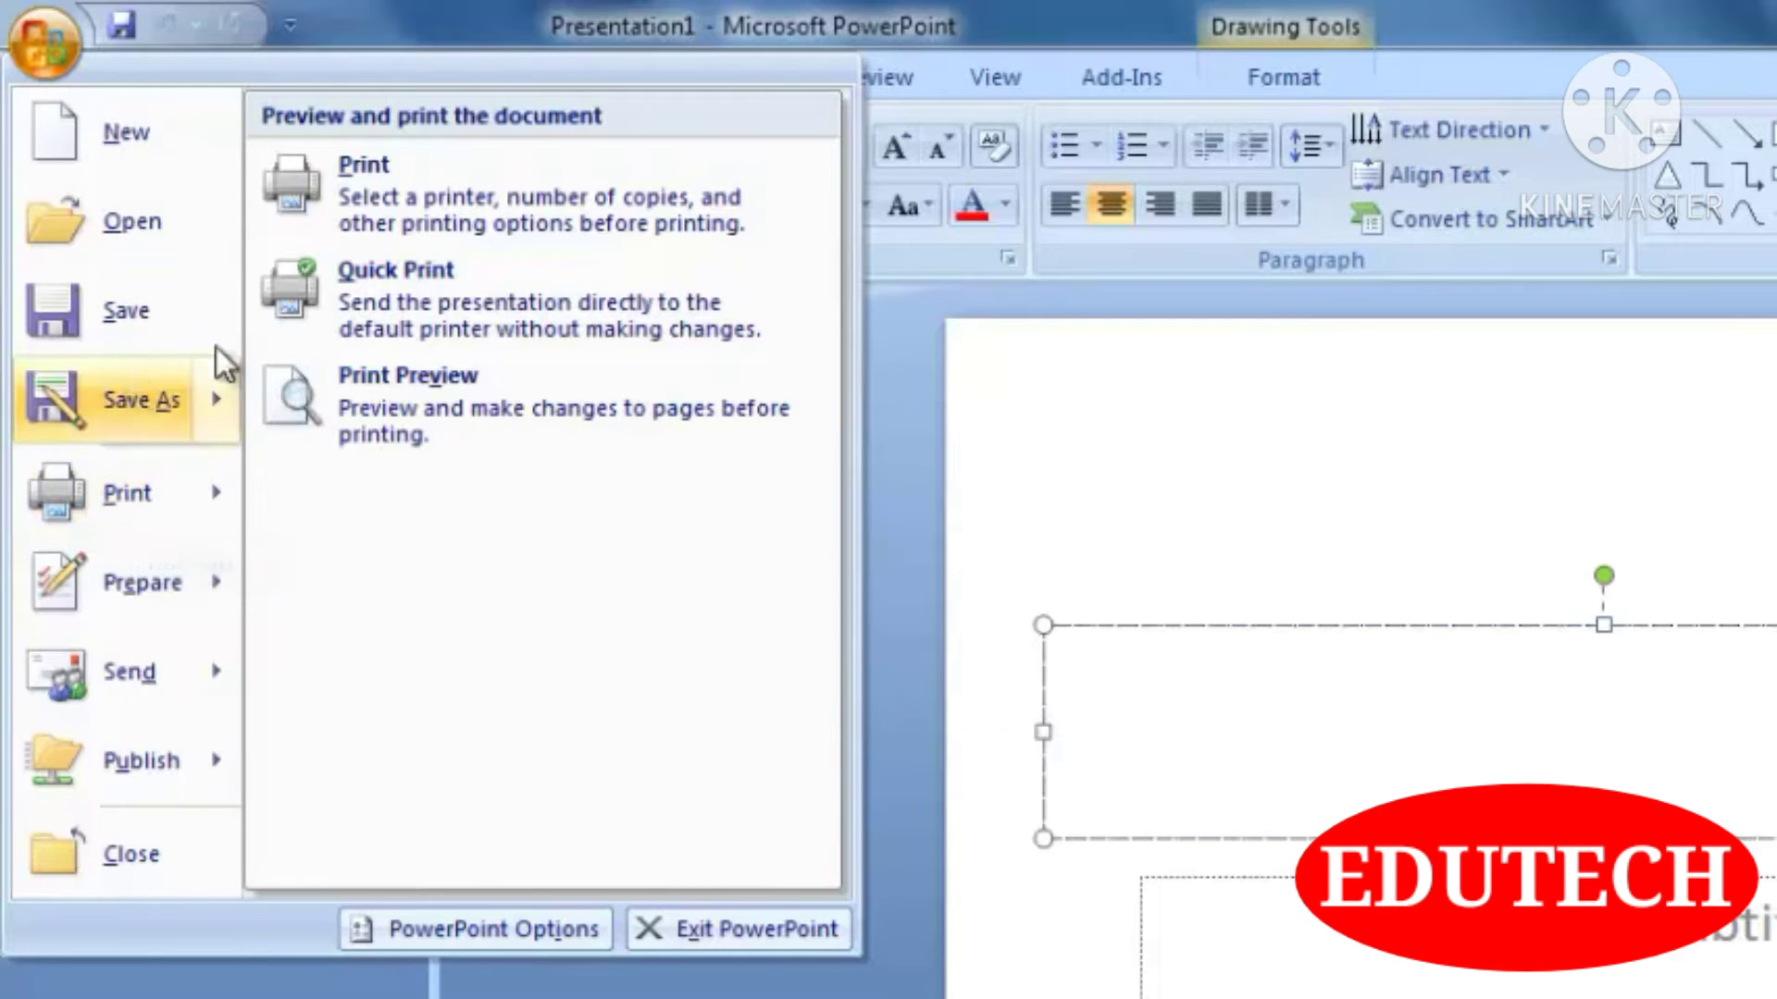
mouse_move(185, 566)
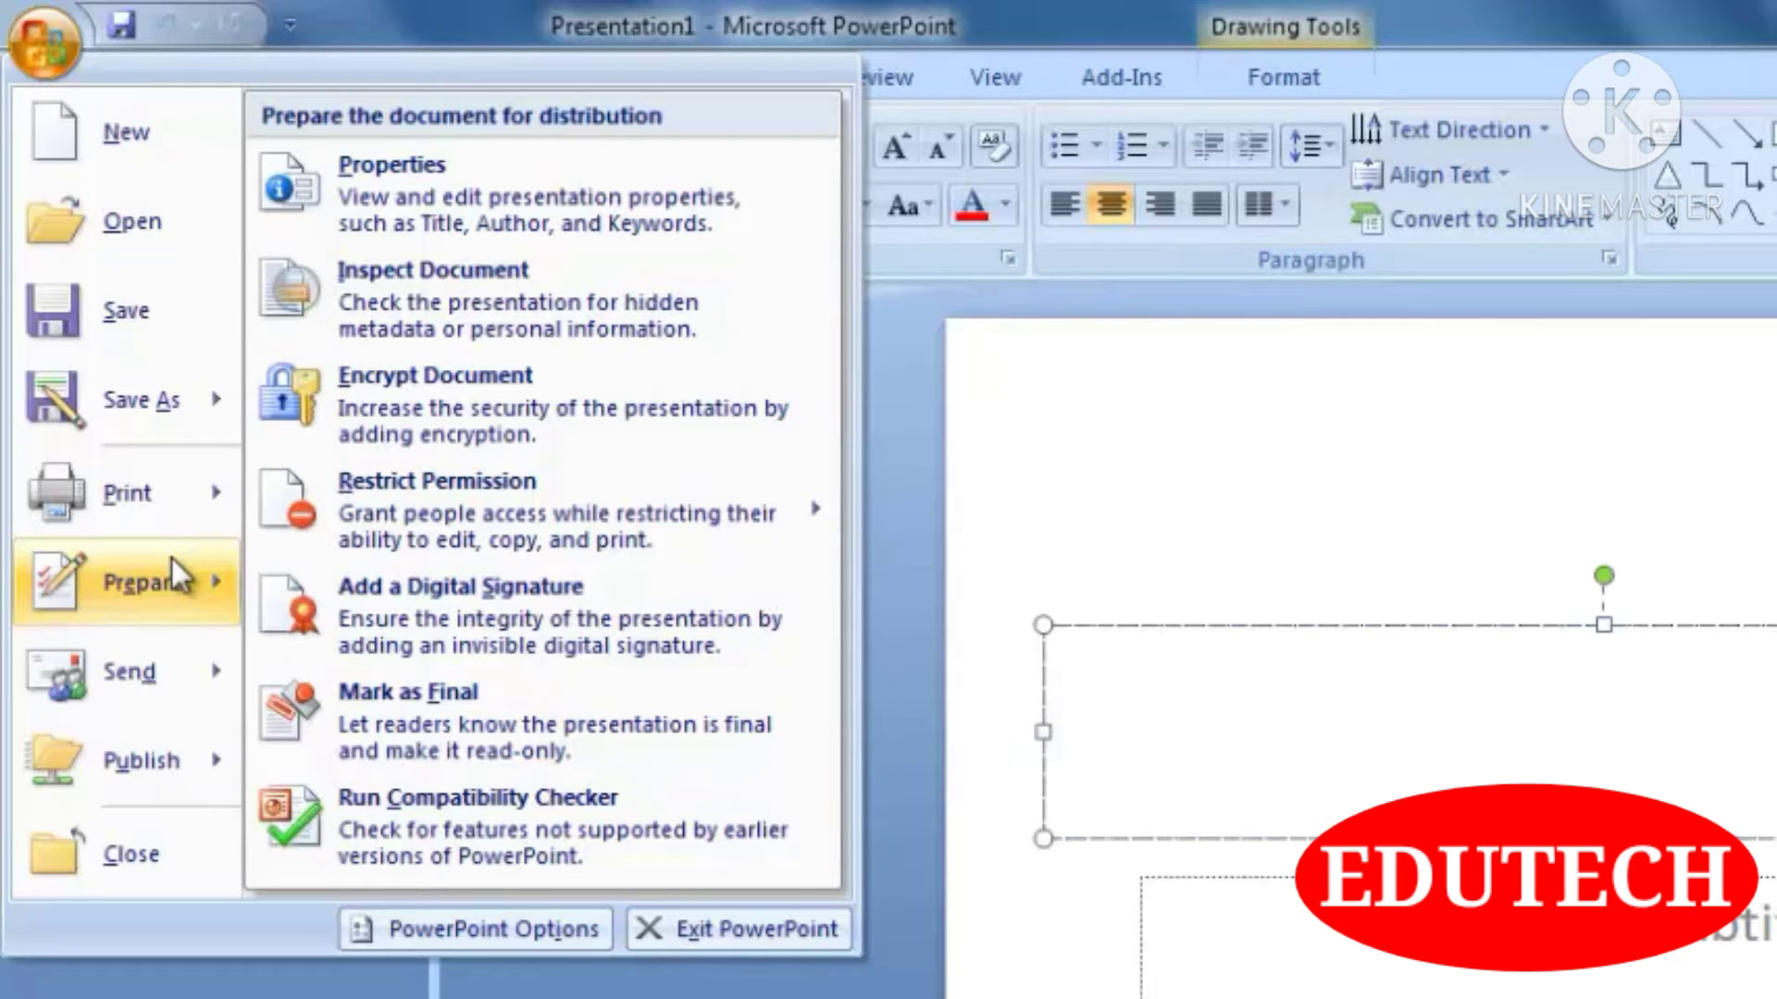
mouse_move(142, 668)
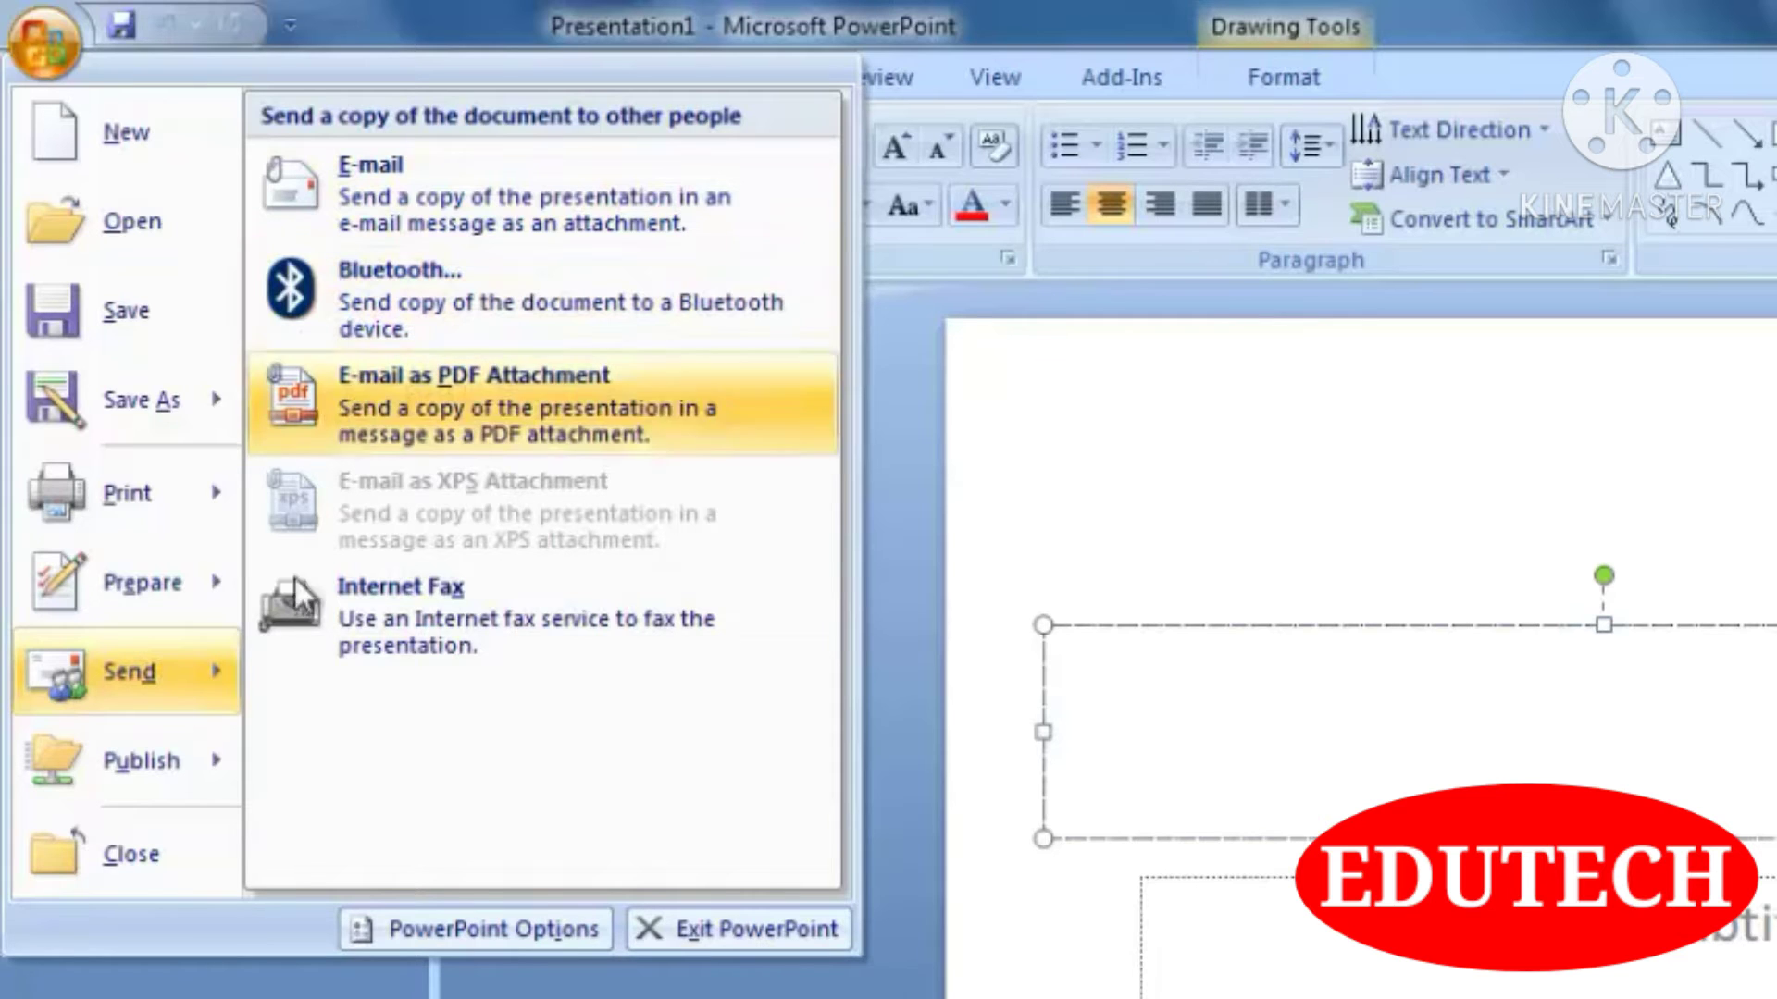
mouse_move(167, 744)
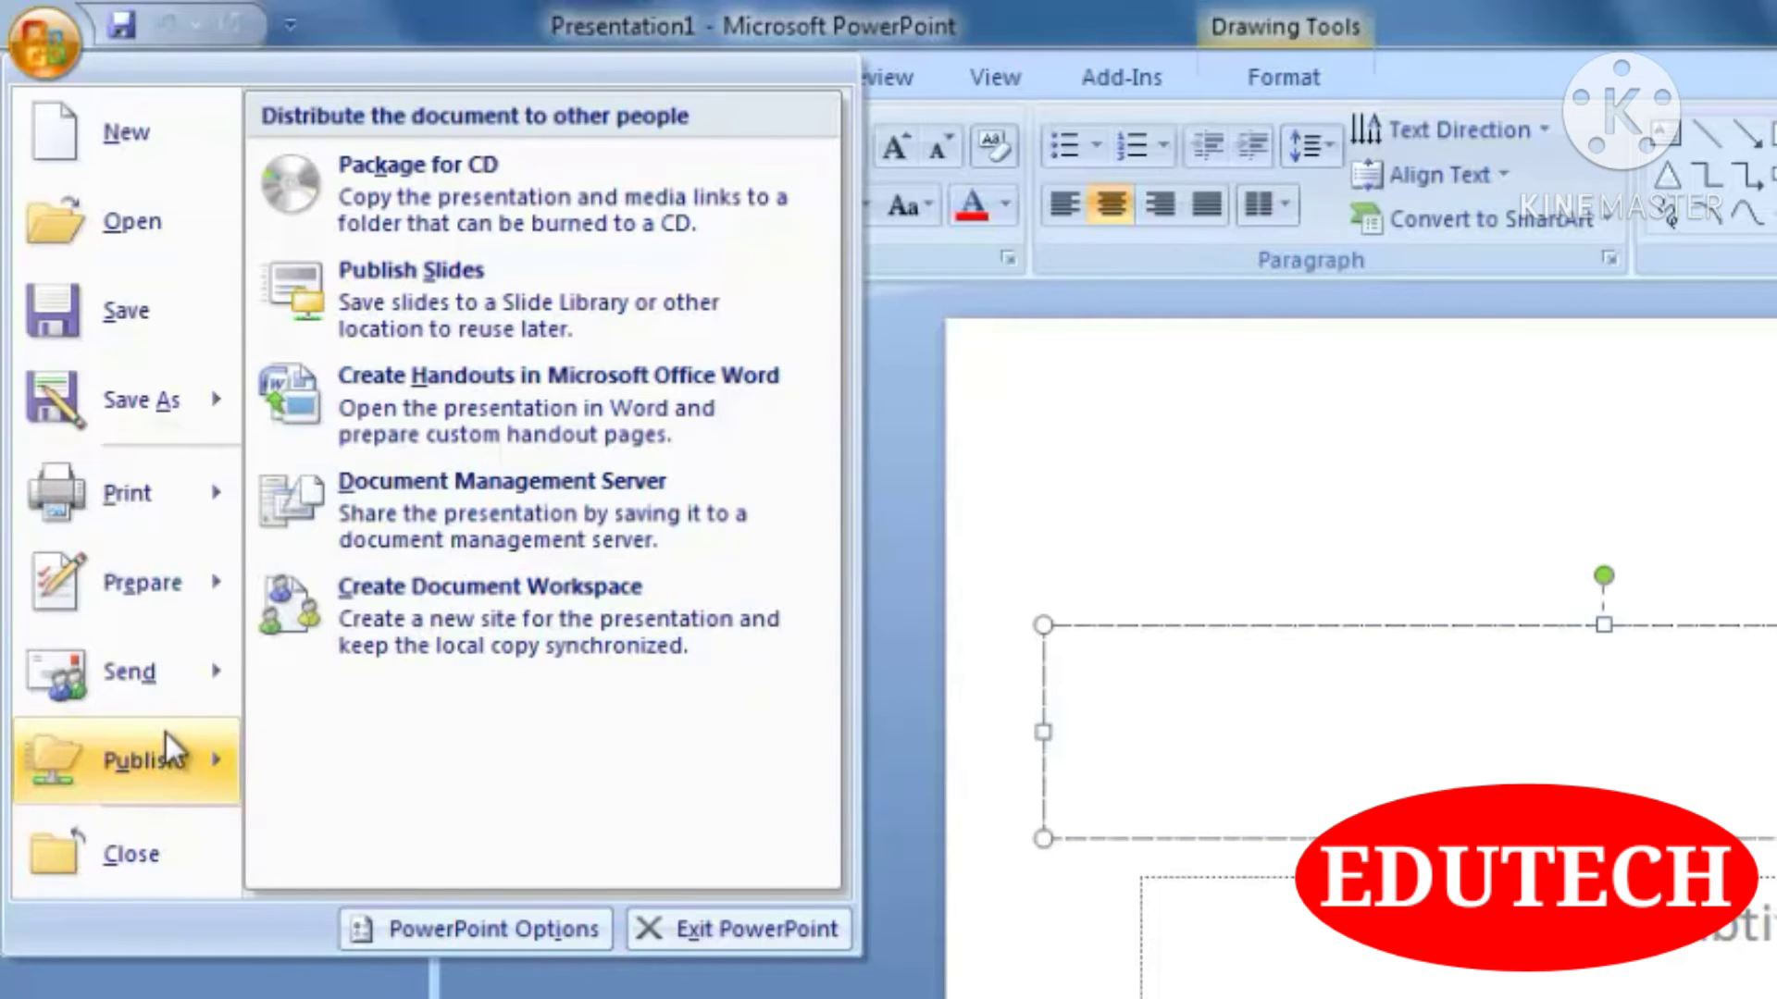
left_click(900, 425)
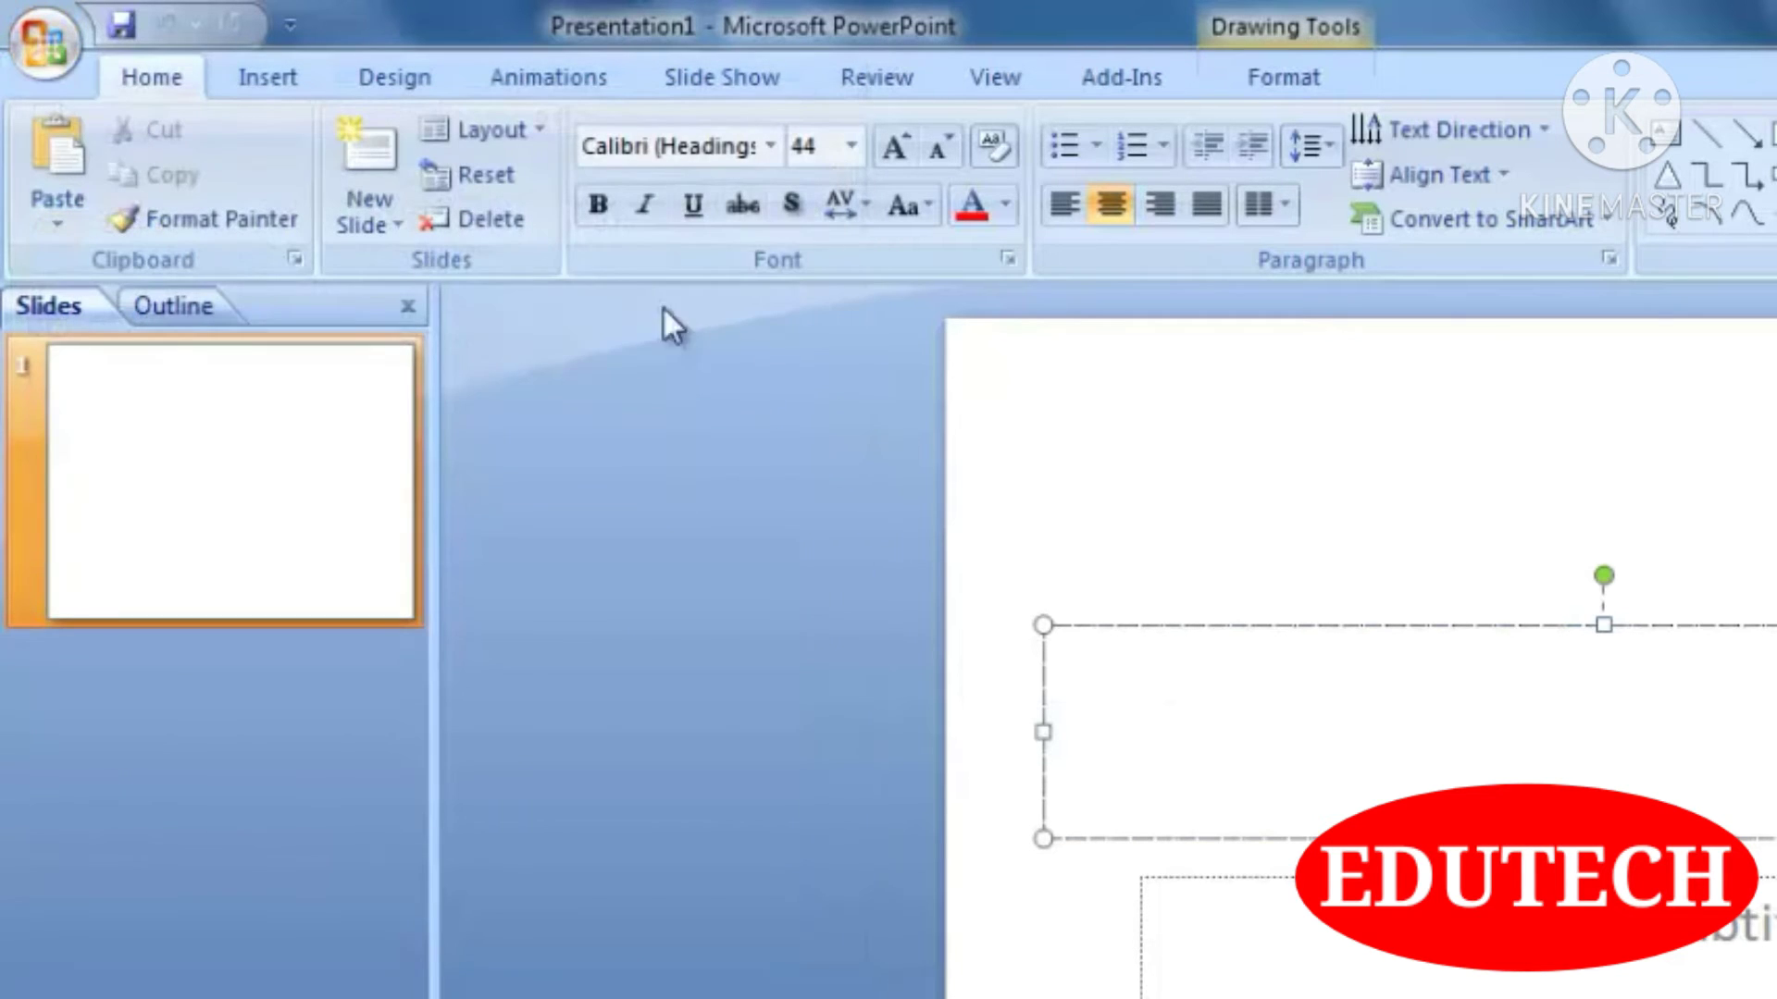
left_click(256, 81)
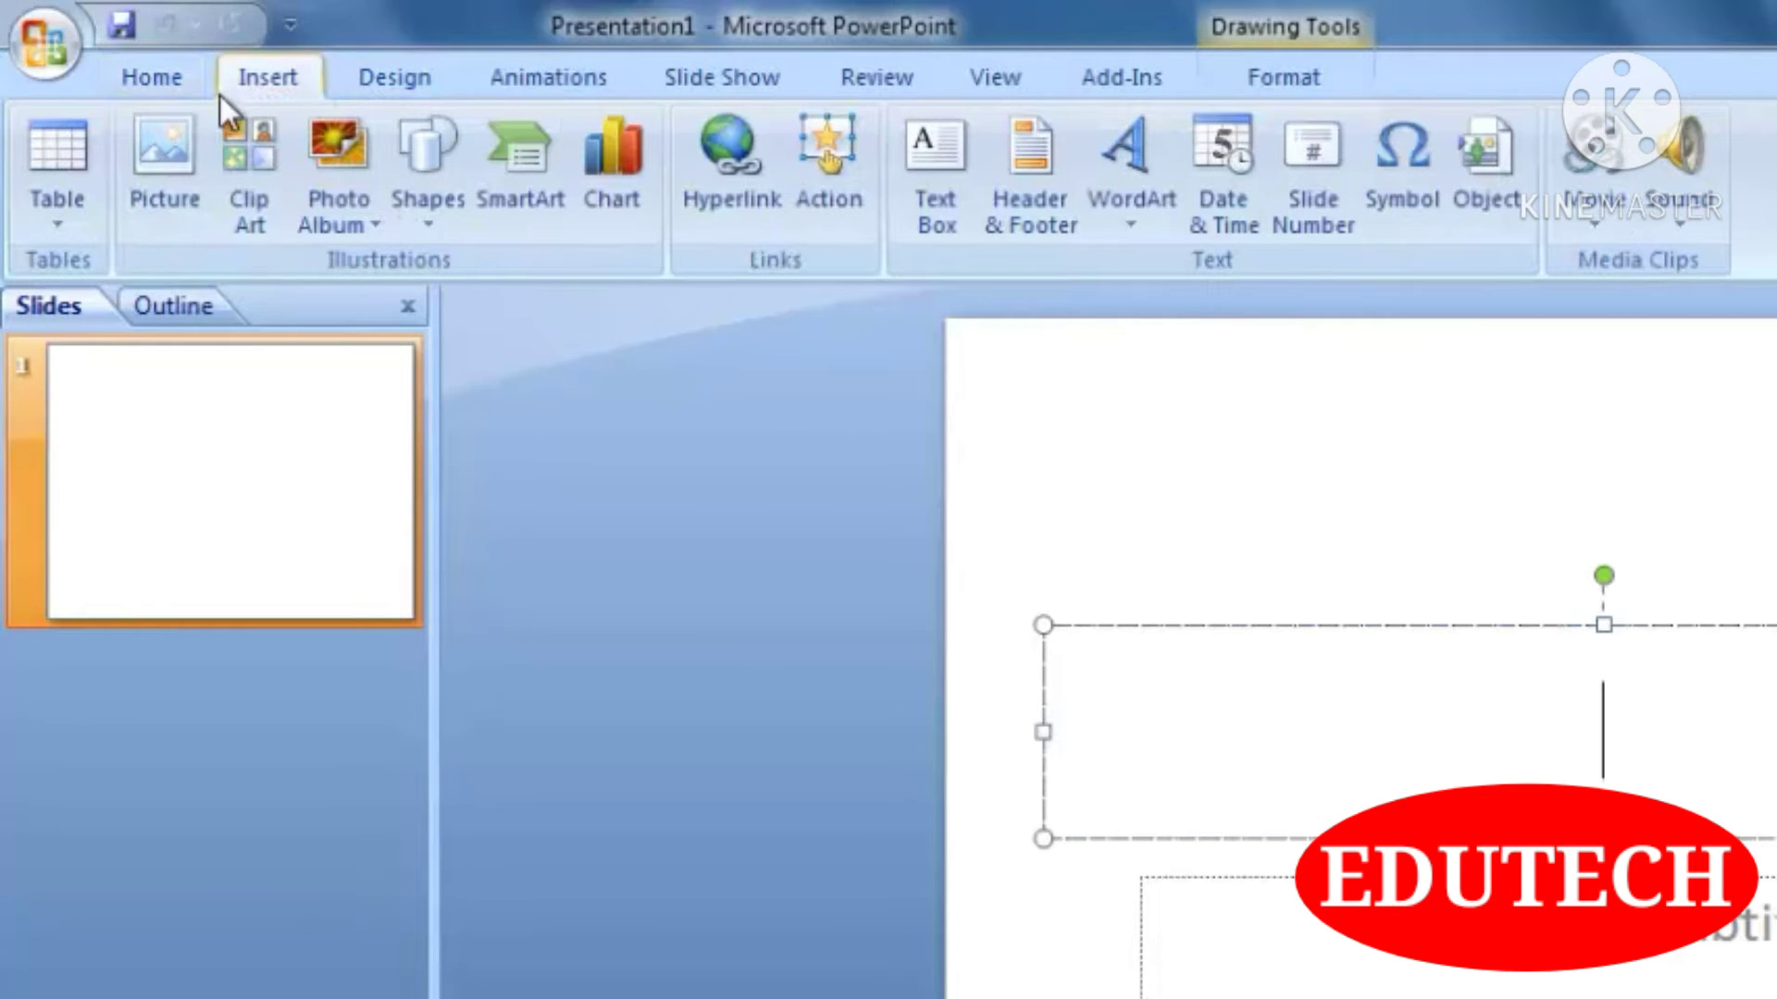
left_click(358, 75)
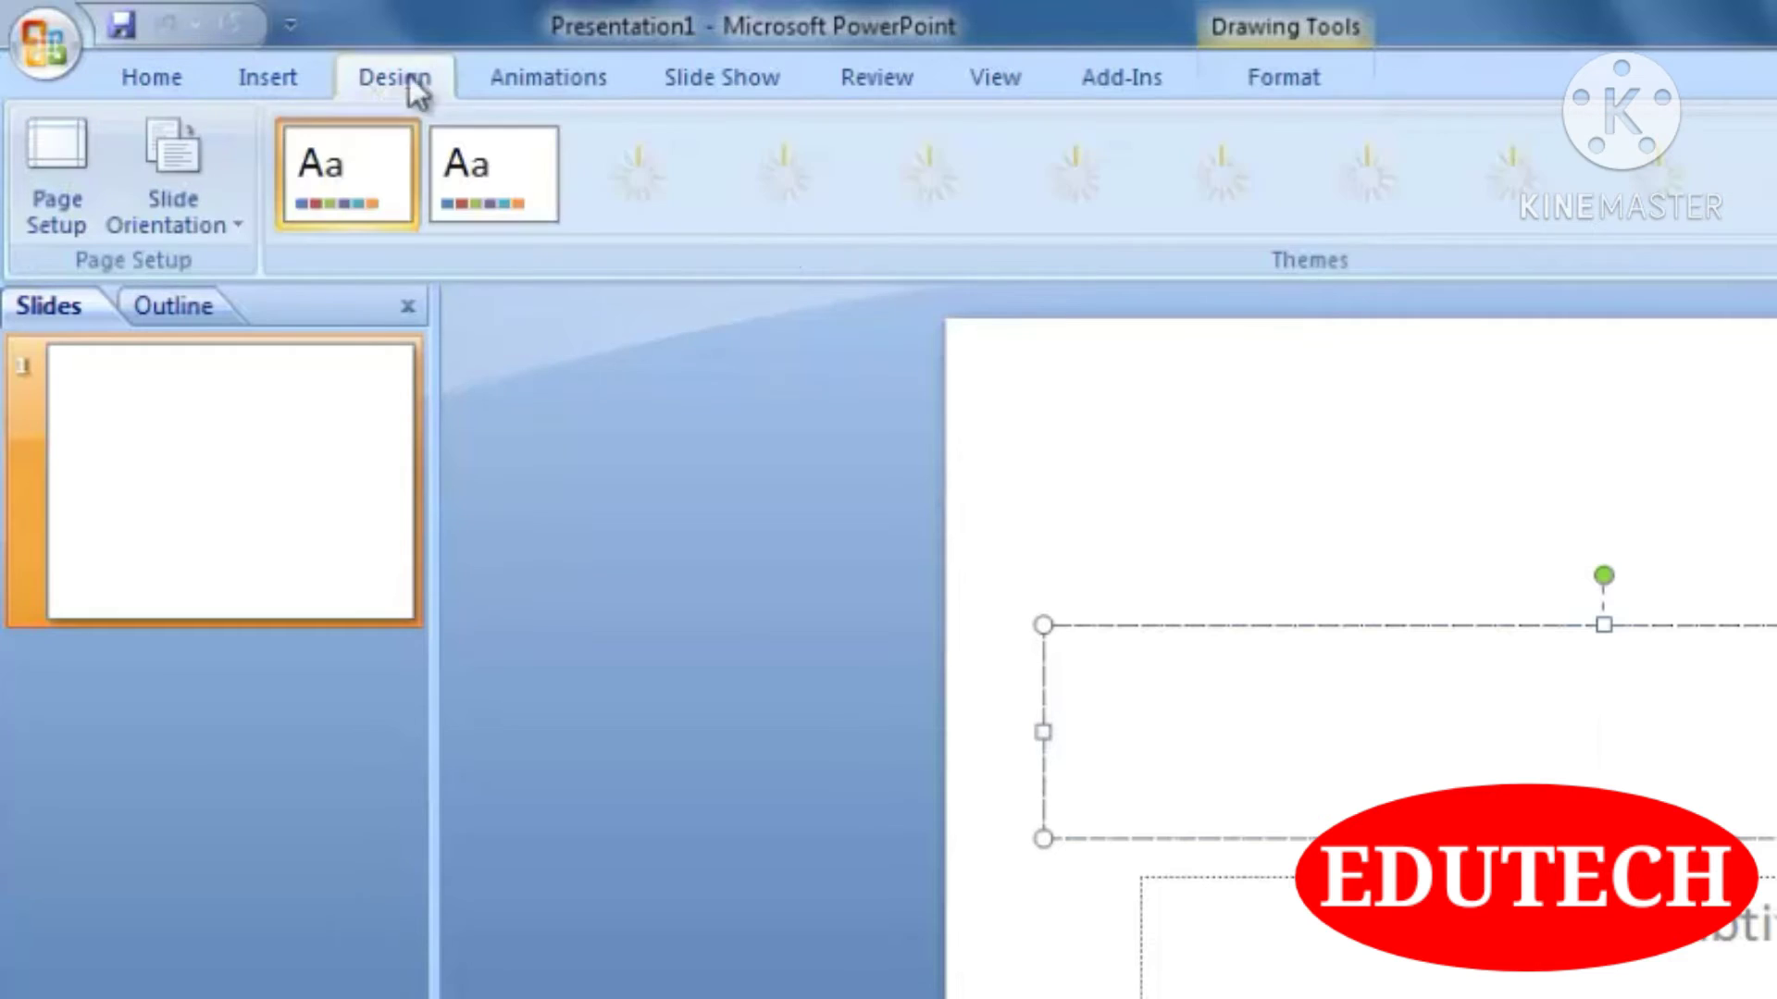
left_click(504, 75)
left_click(708, 74)
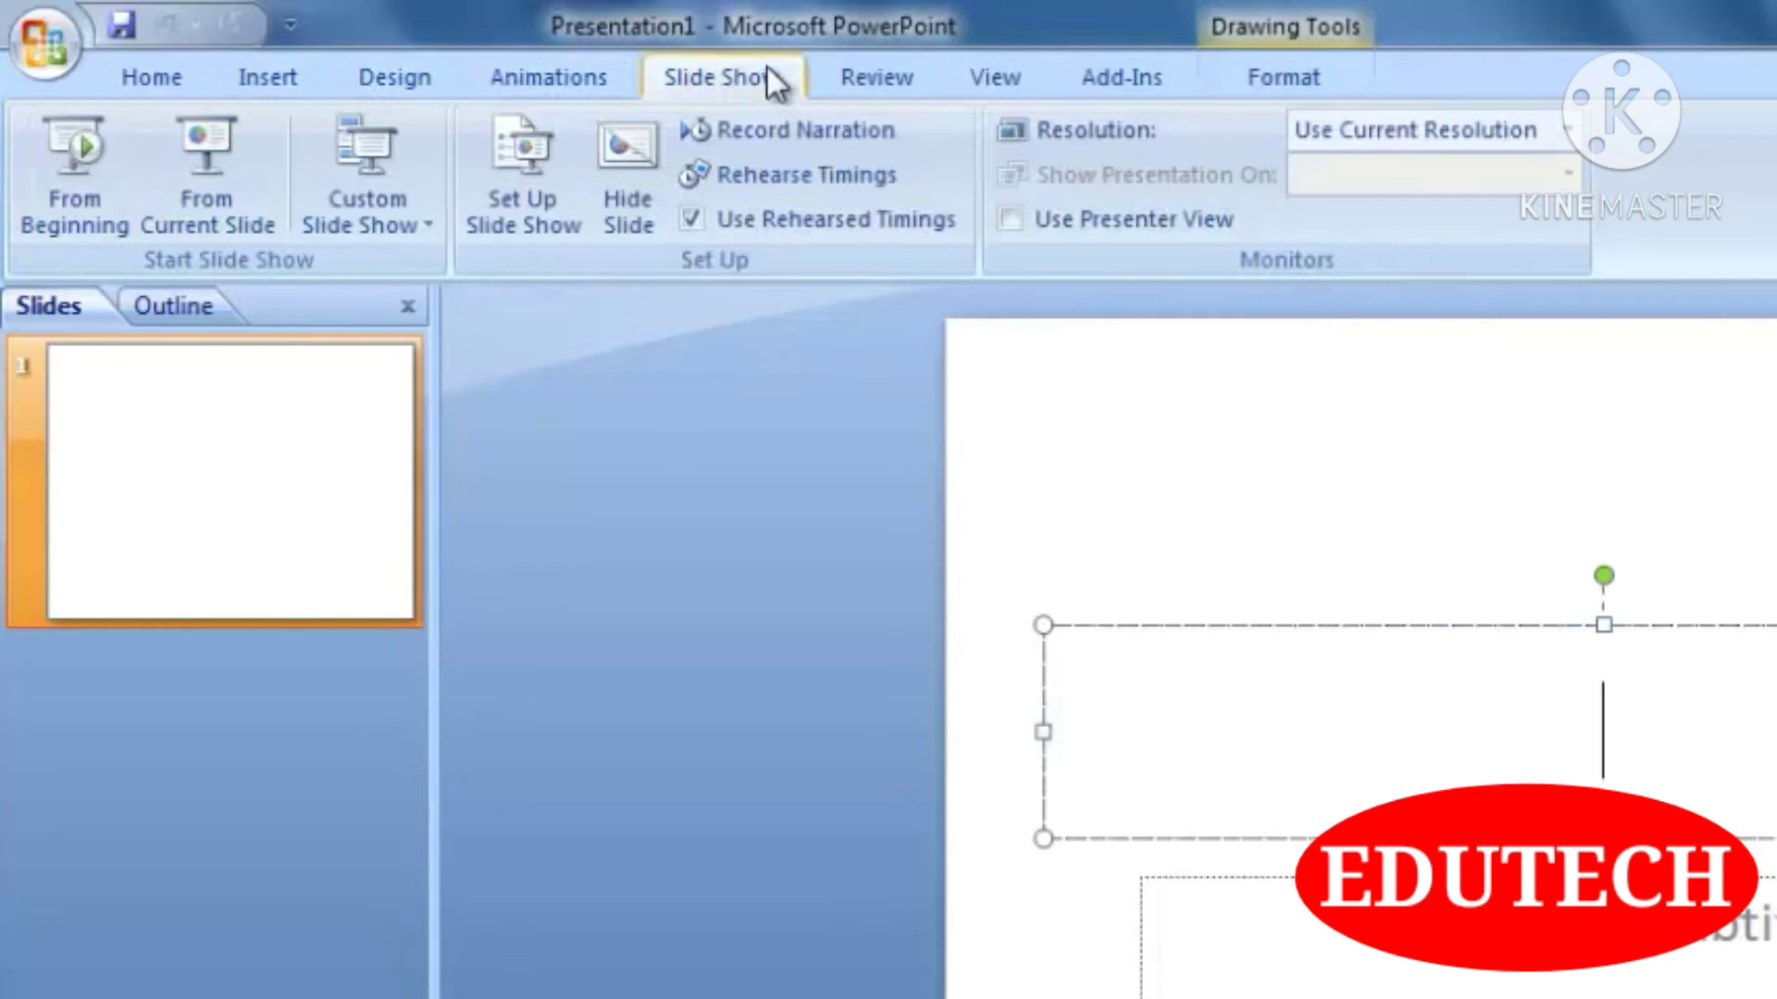
left_click(865, 75)
left_click(1013, 80)
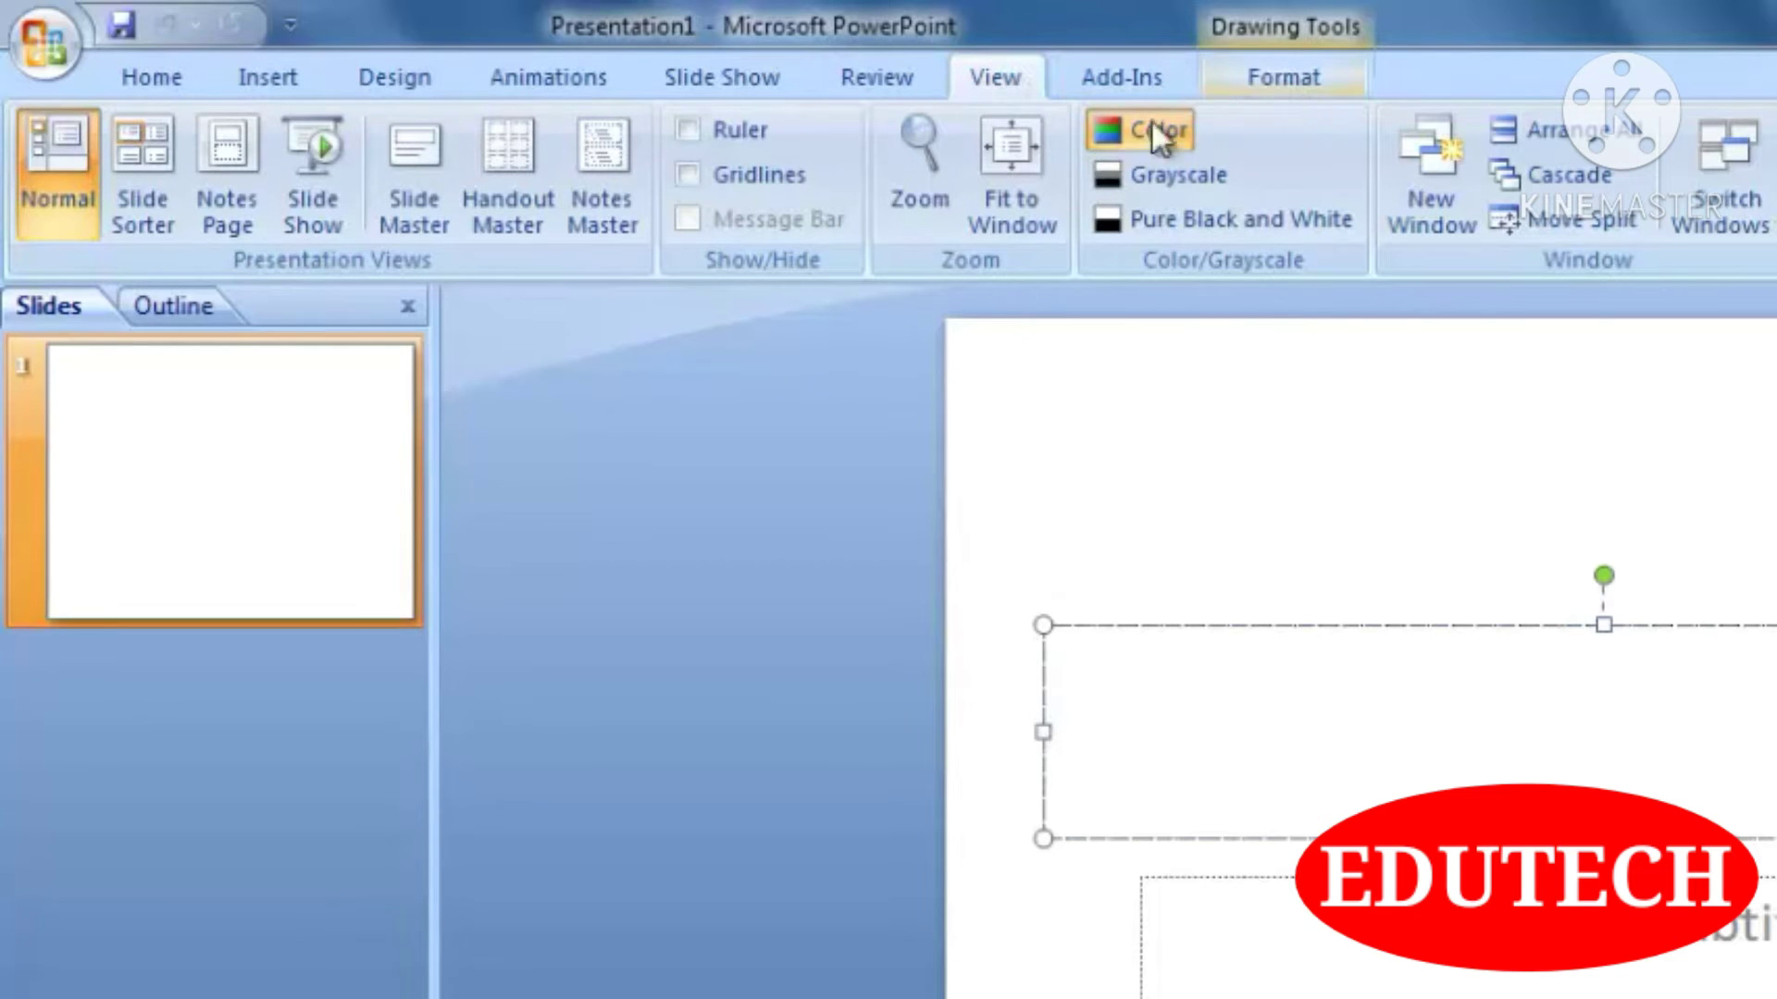
left_click(159, 82)
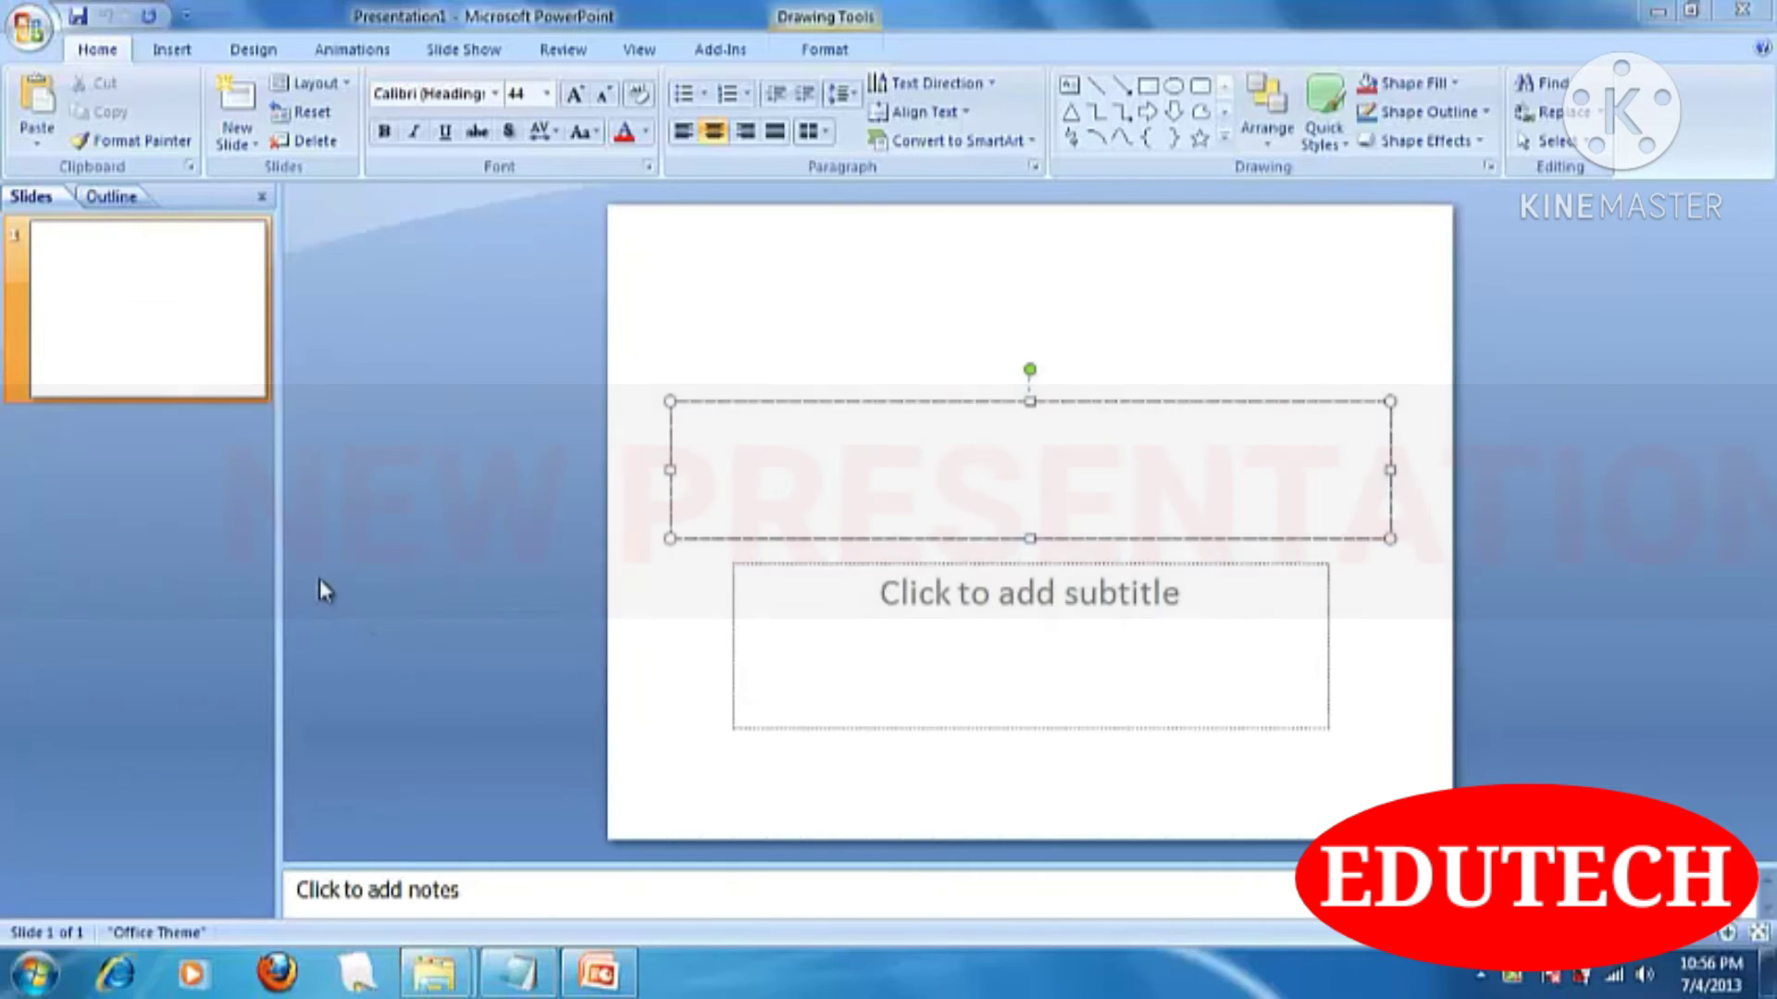
- Start a new presentation and preview the installed templates, including Introducing PowerPoint 2007, Widescreen Presentation and Quiz Show
left_click(10, 17)
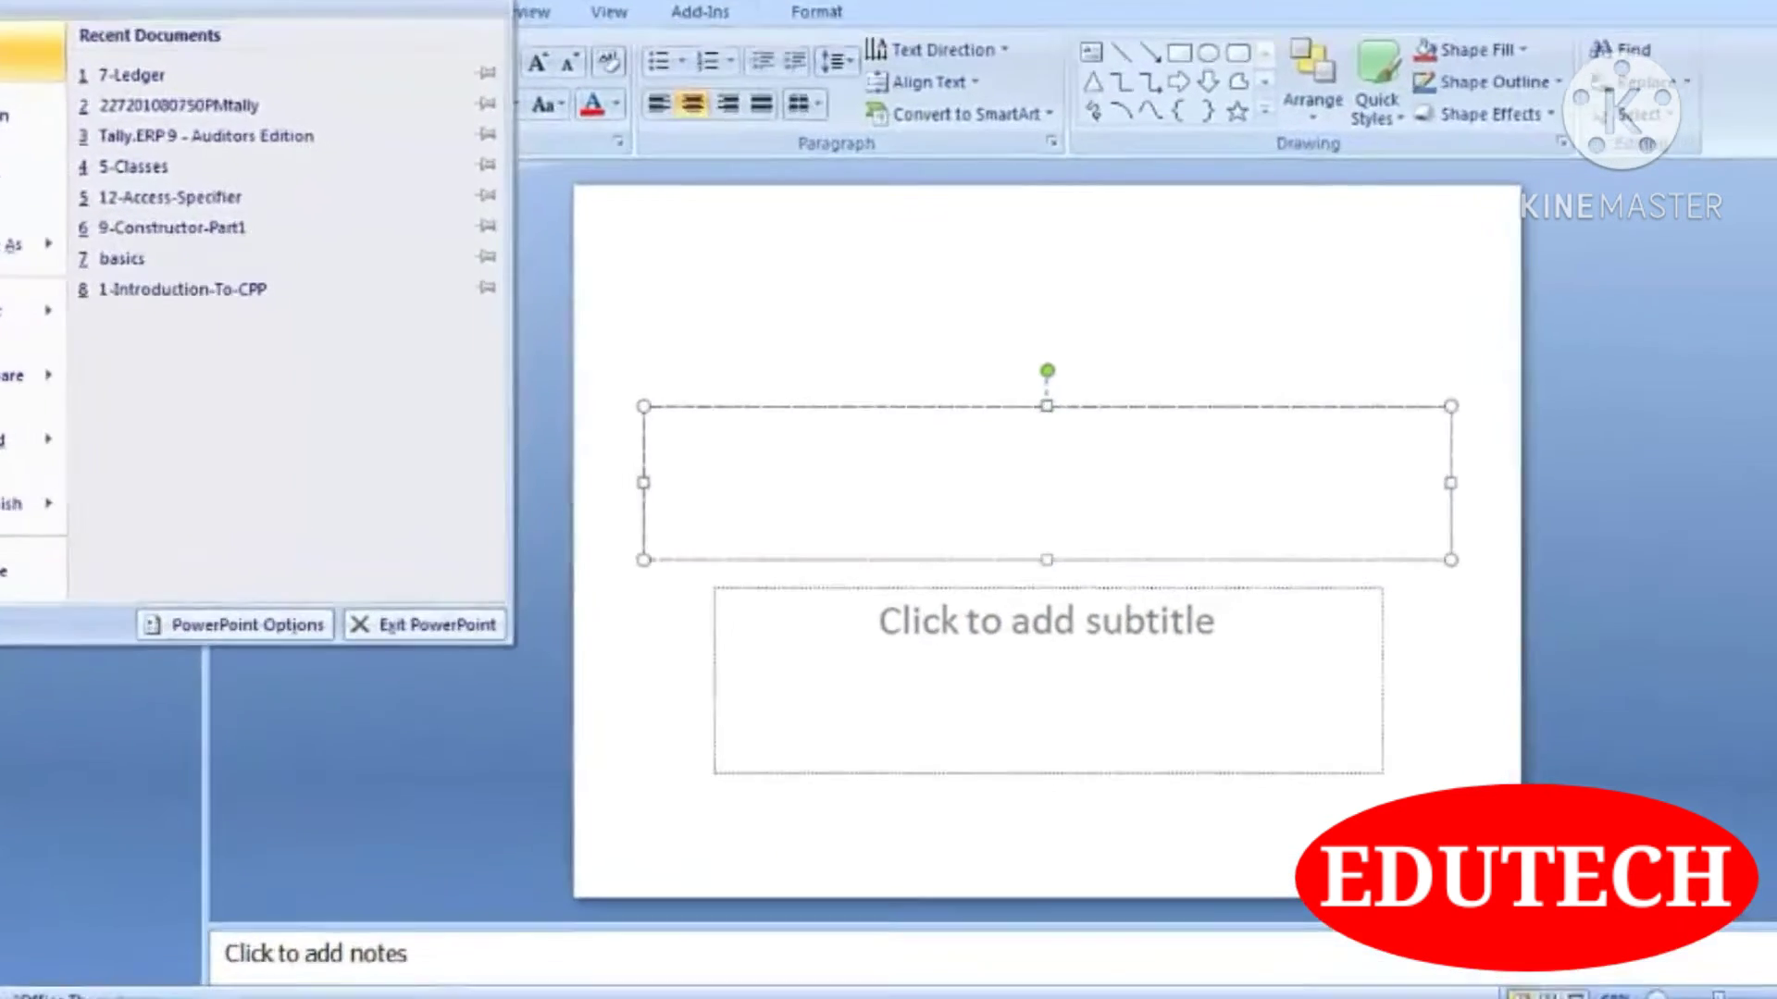
left_click(44, 81)
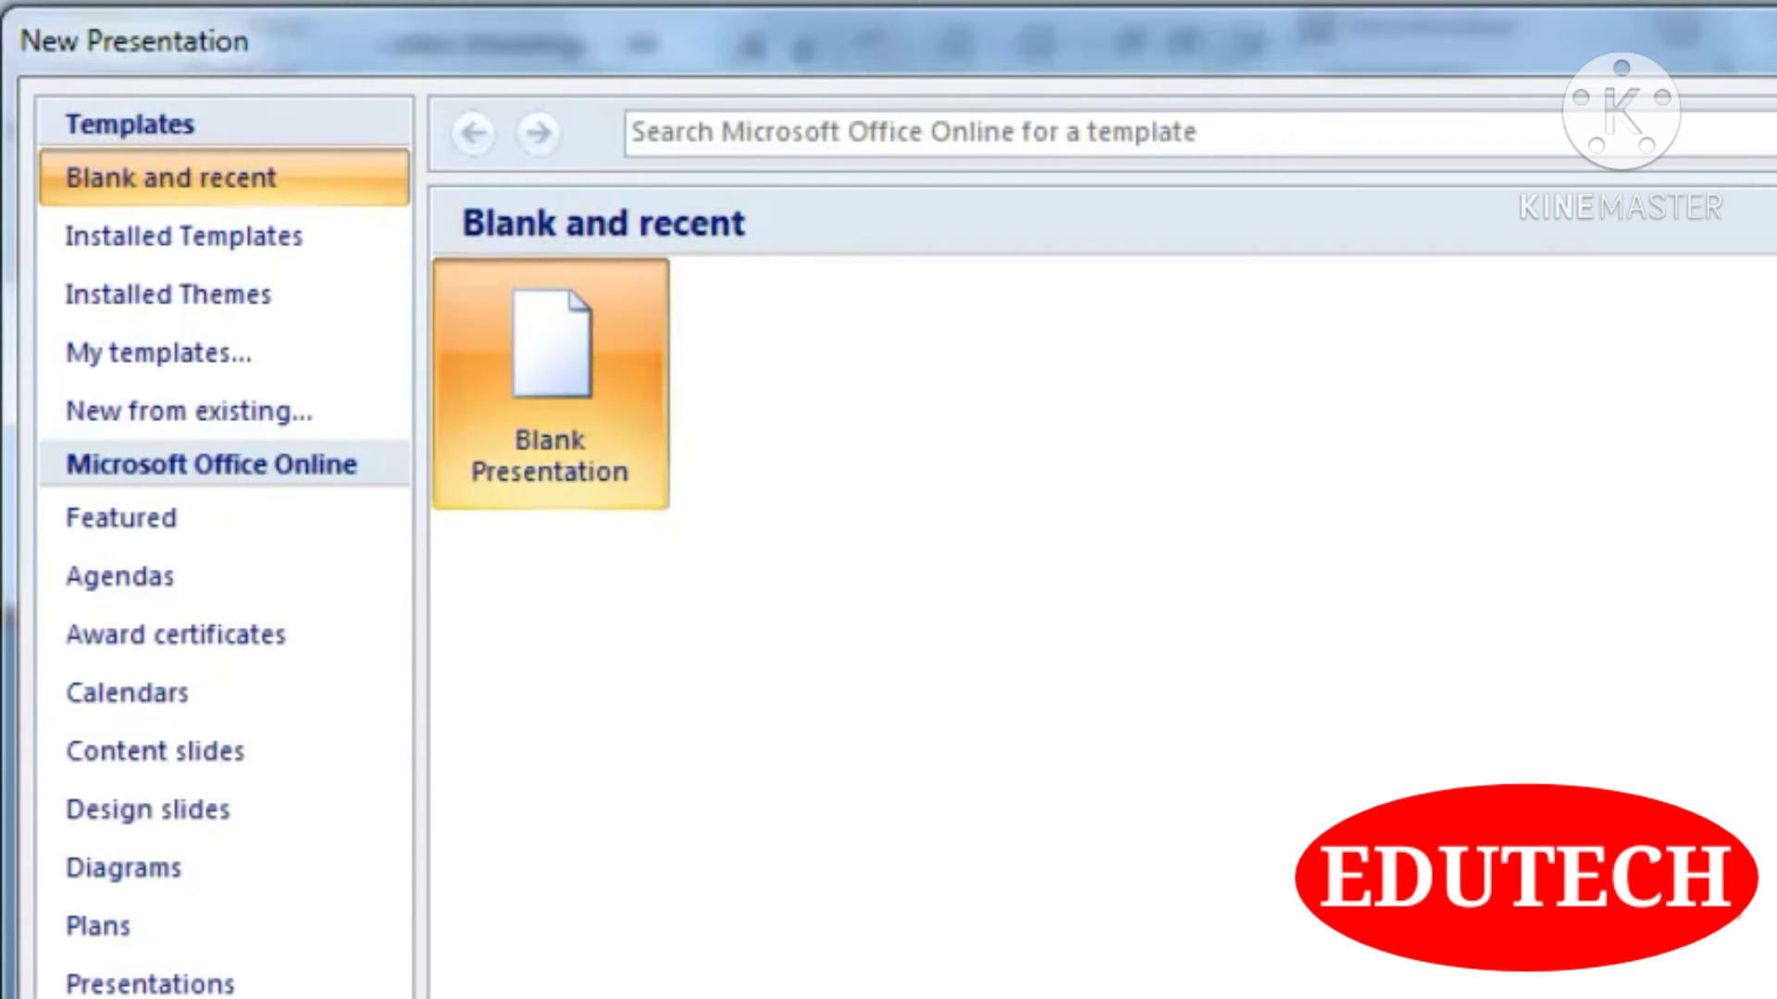
left_click(107, 240)
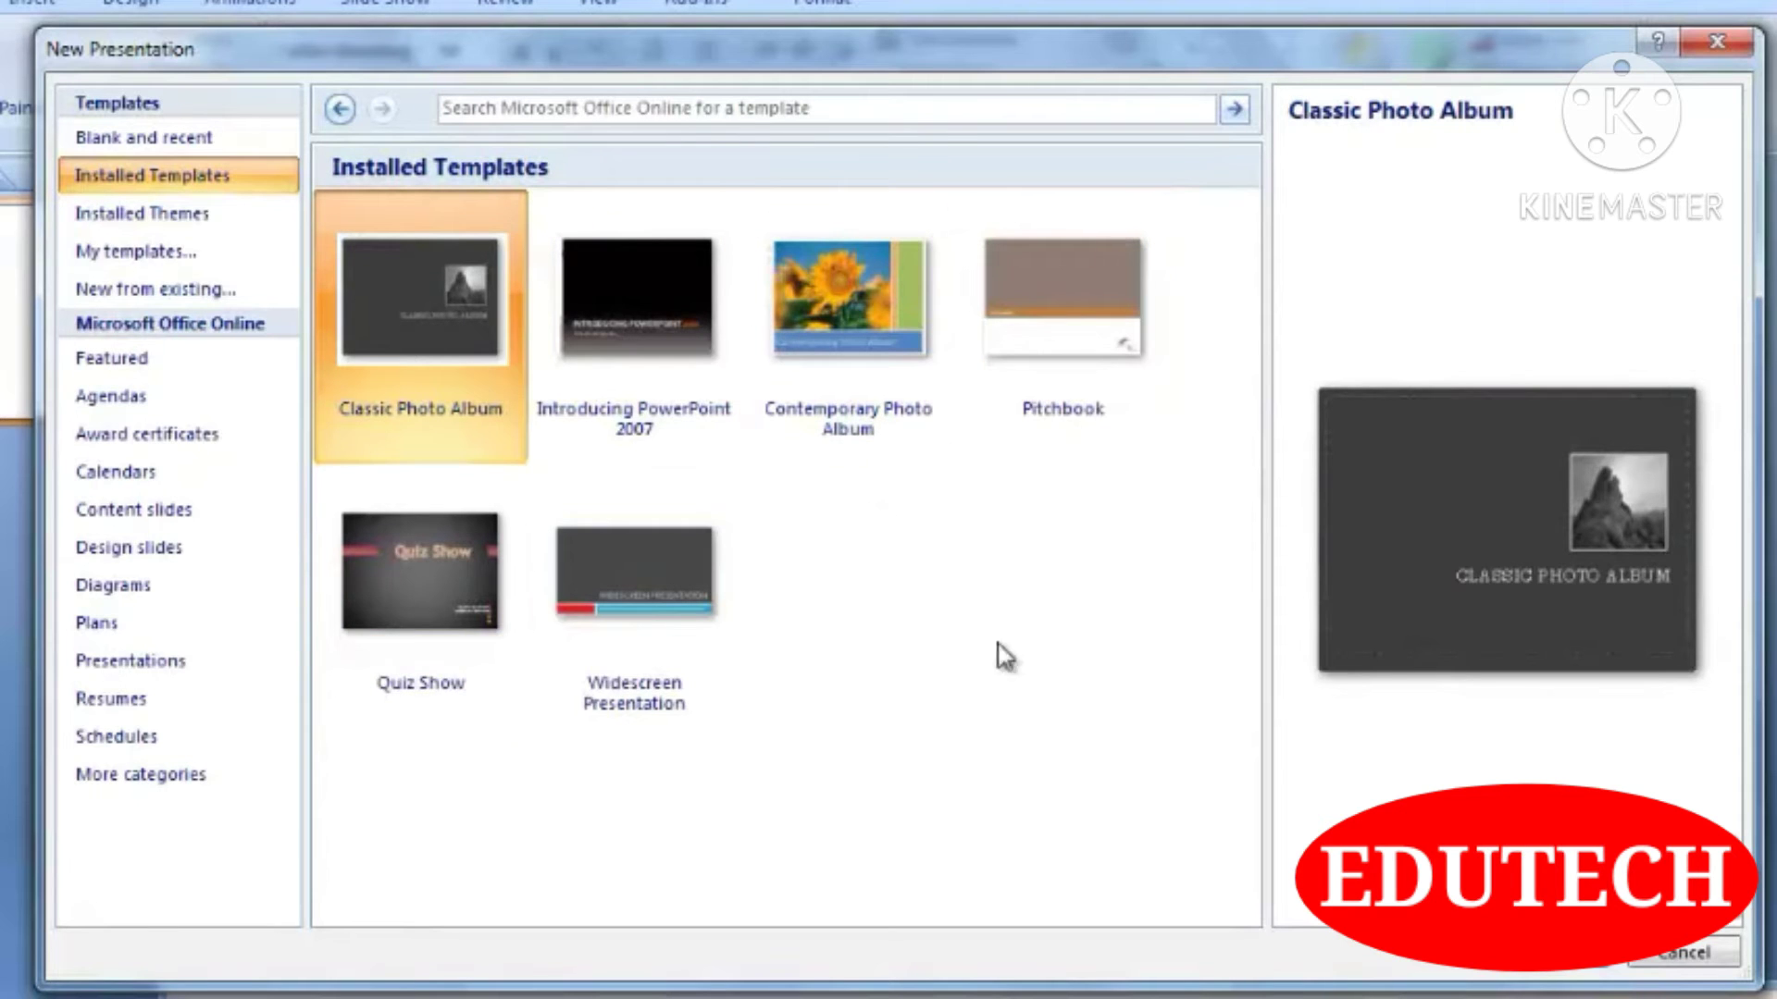
left_click(639, 357)
left_click(810, 324)
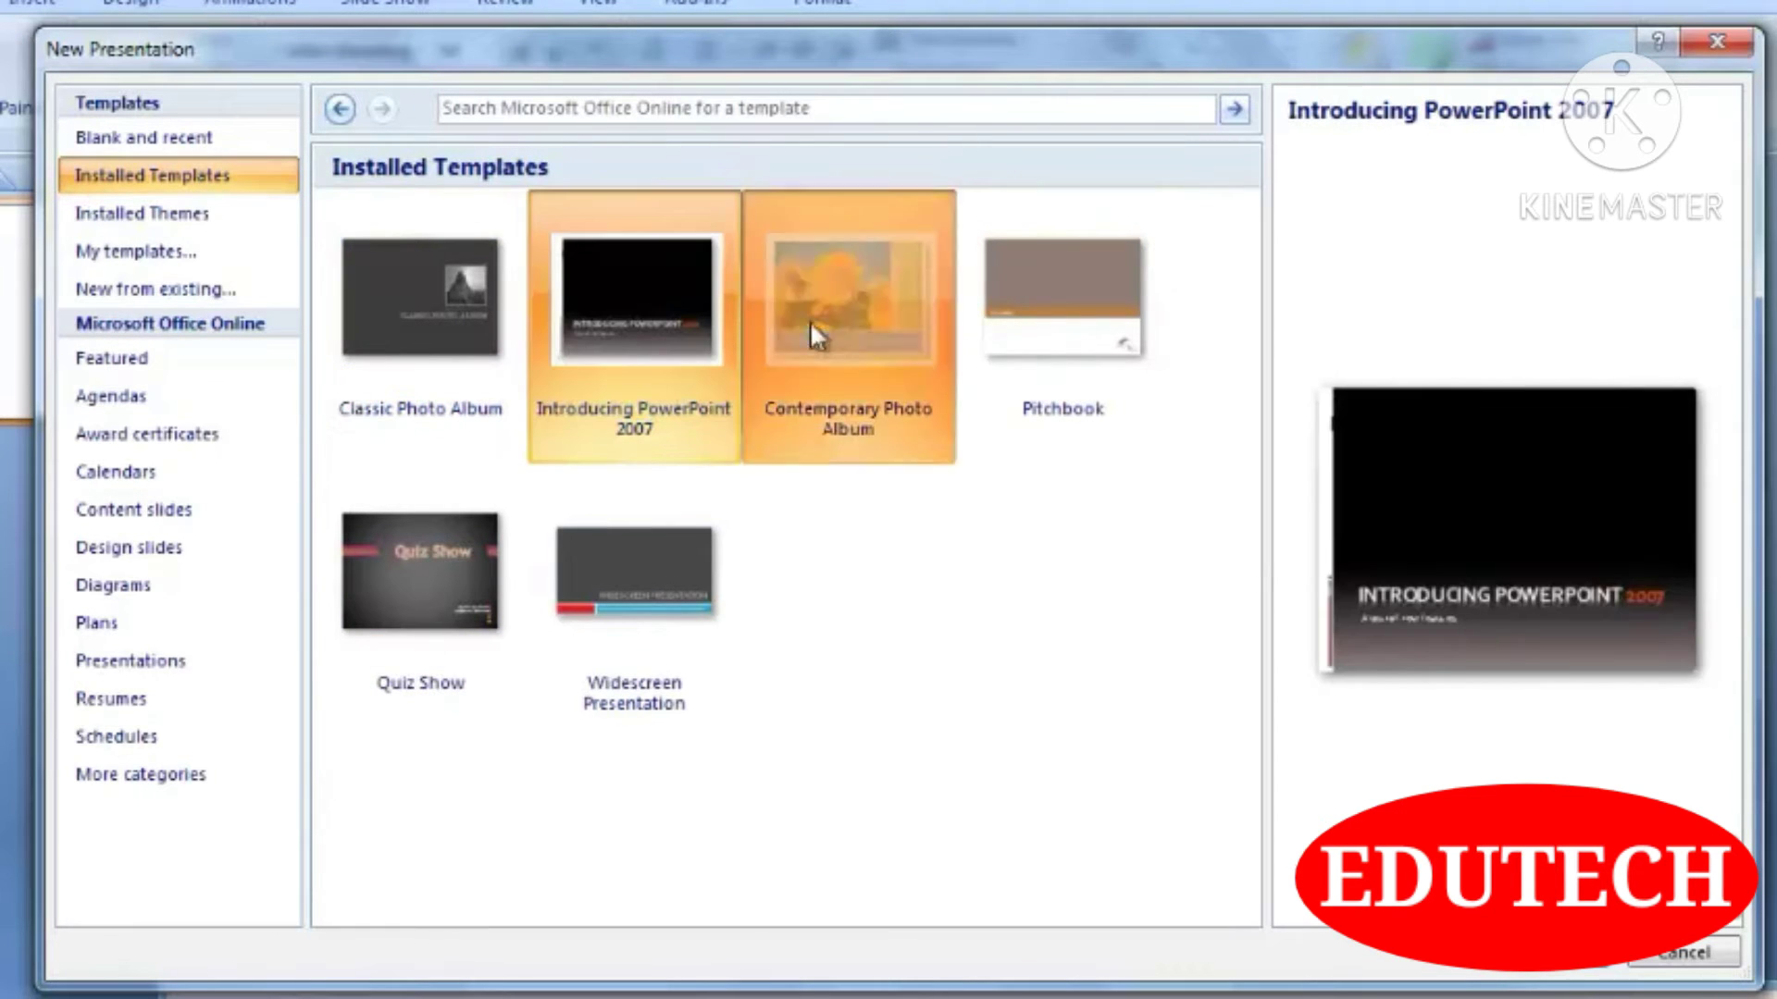
left_click(1057, 285)
left_click(599, 559)
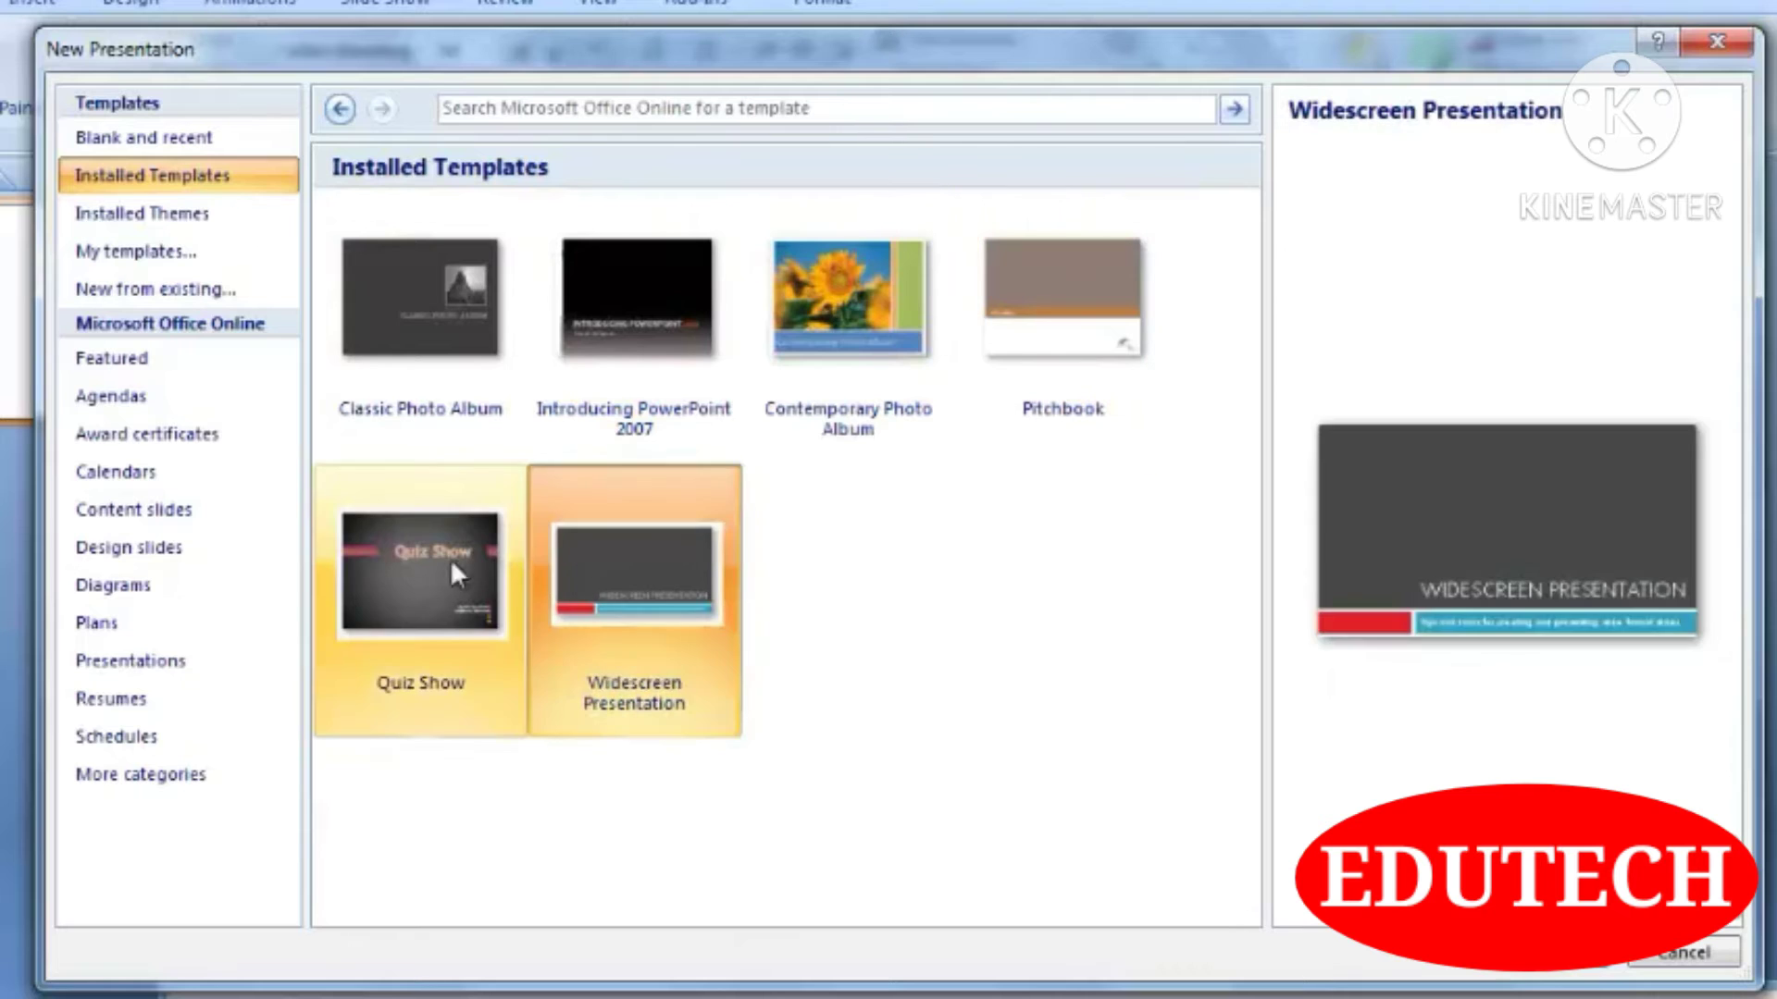
left_click(428, 565)
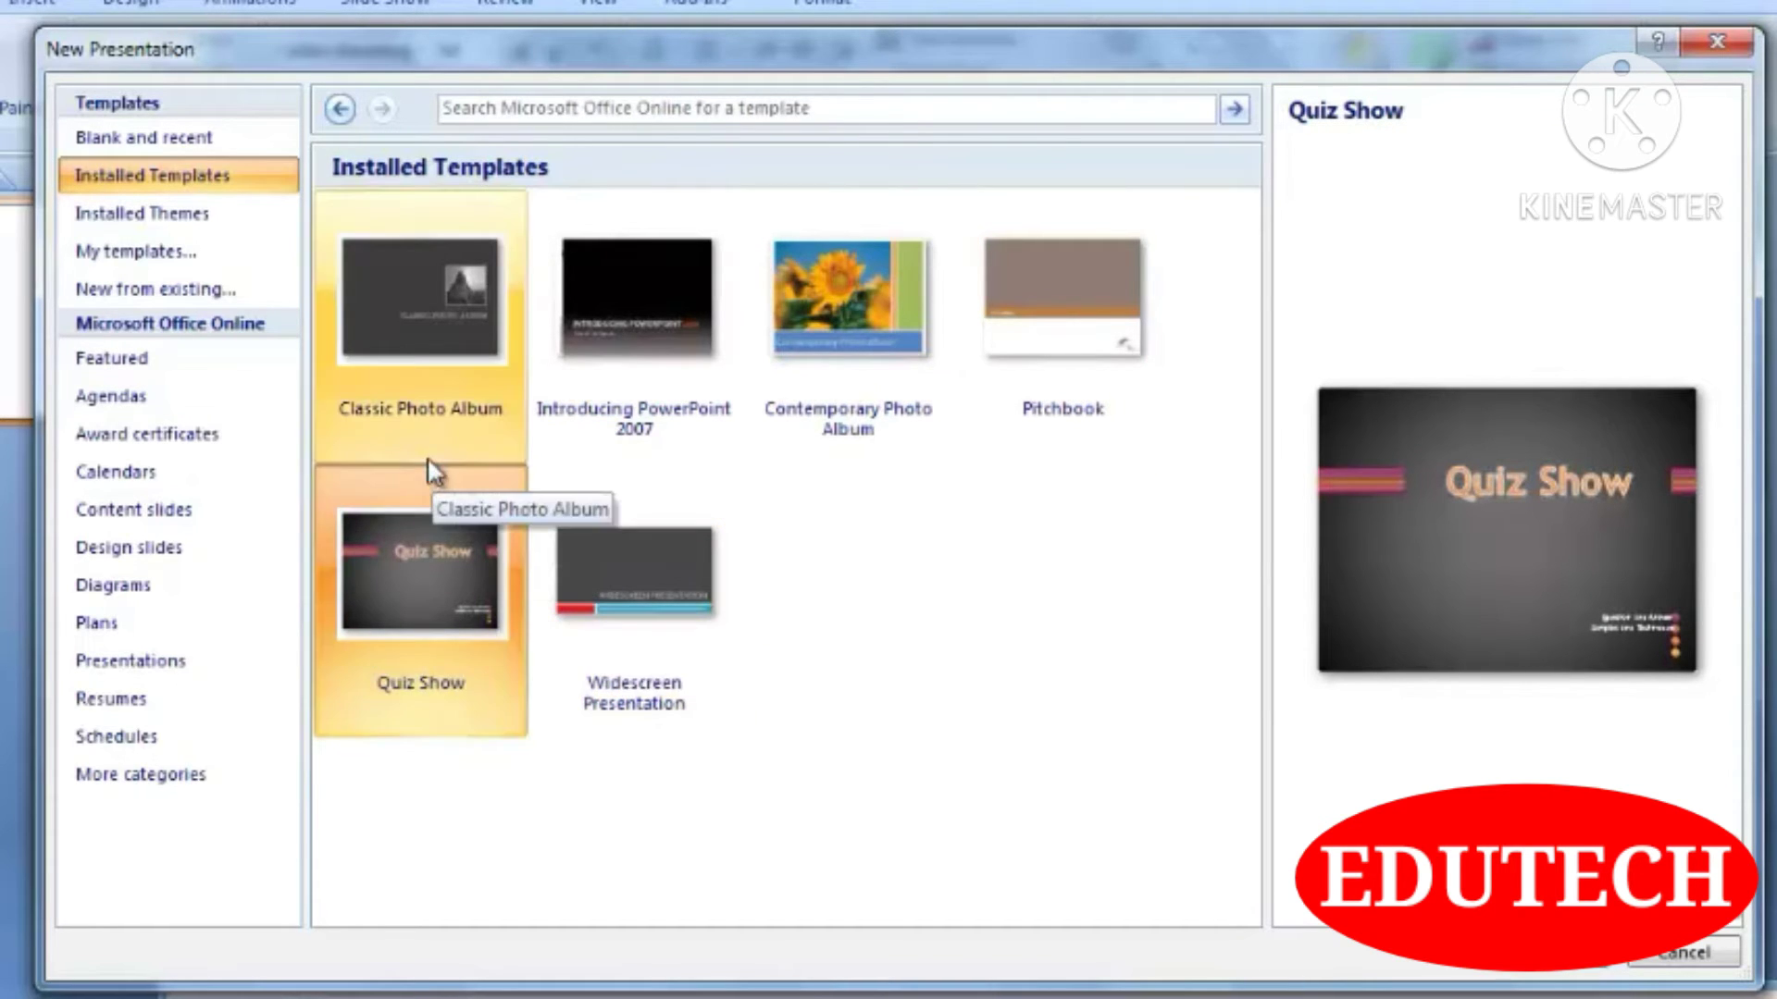
- Create the new presentation from the installed Median theme
left_click(185, 220)
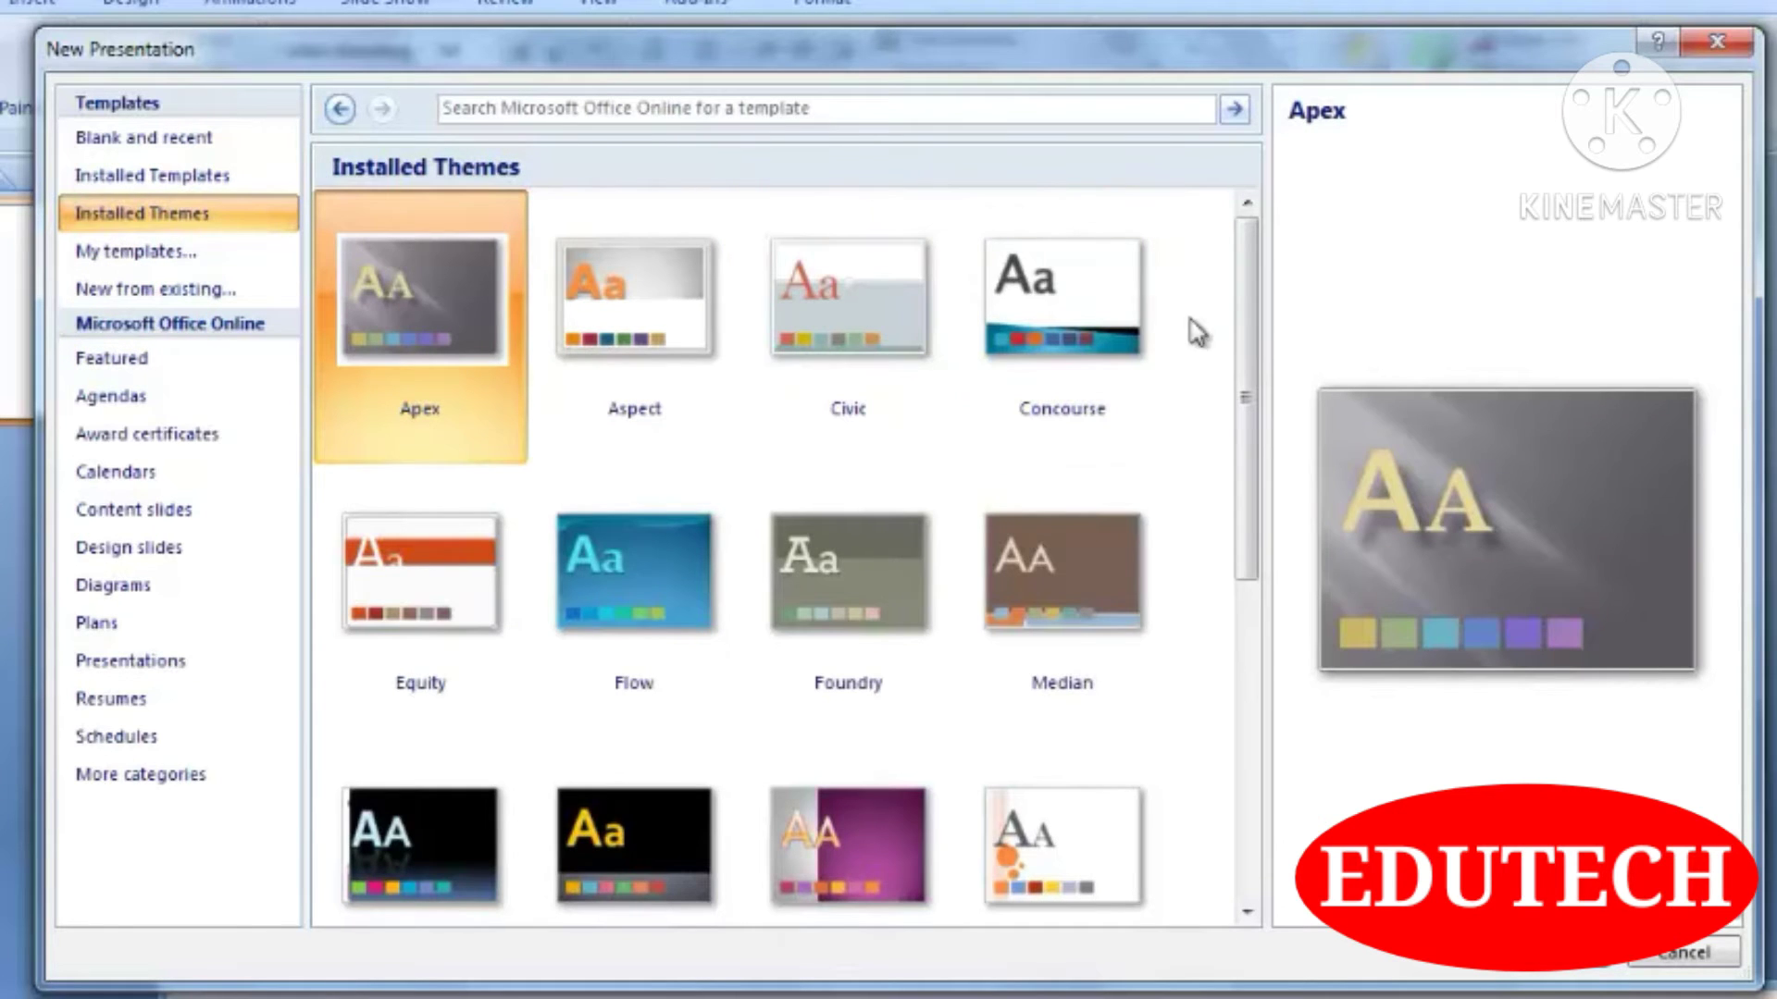
left_click_drag(1255, 369, 1280, 249)
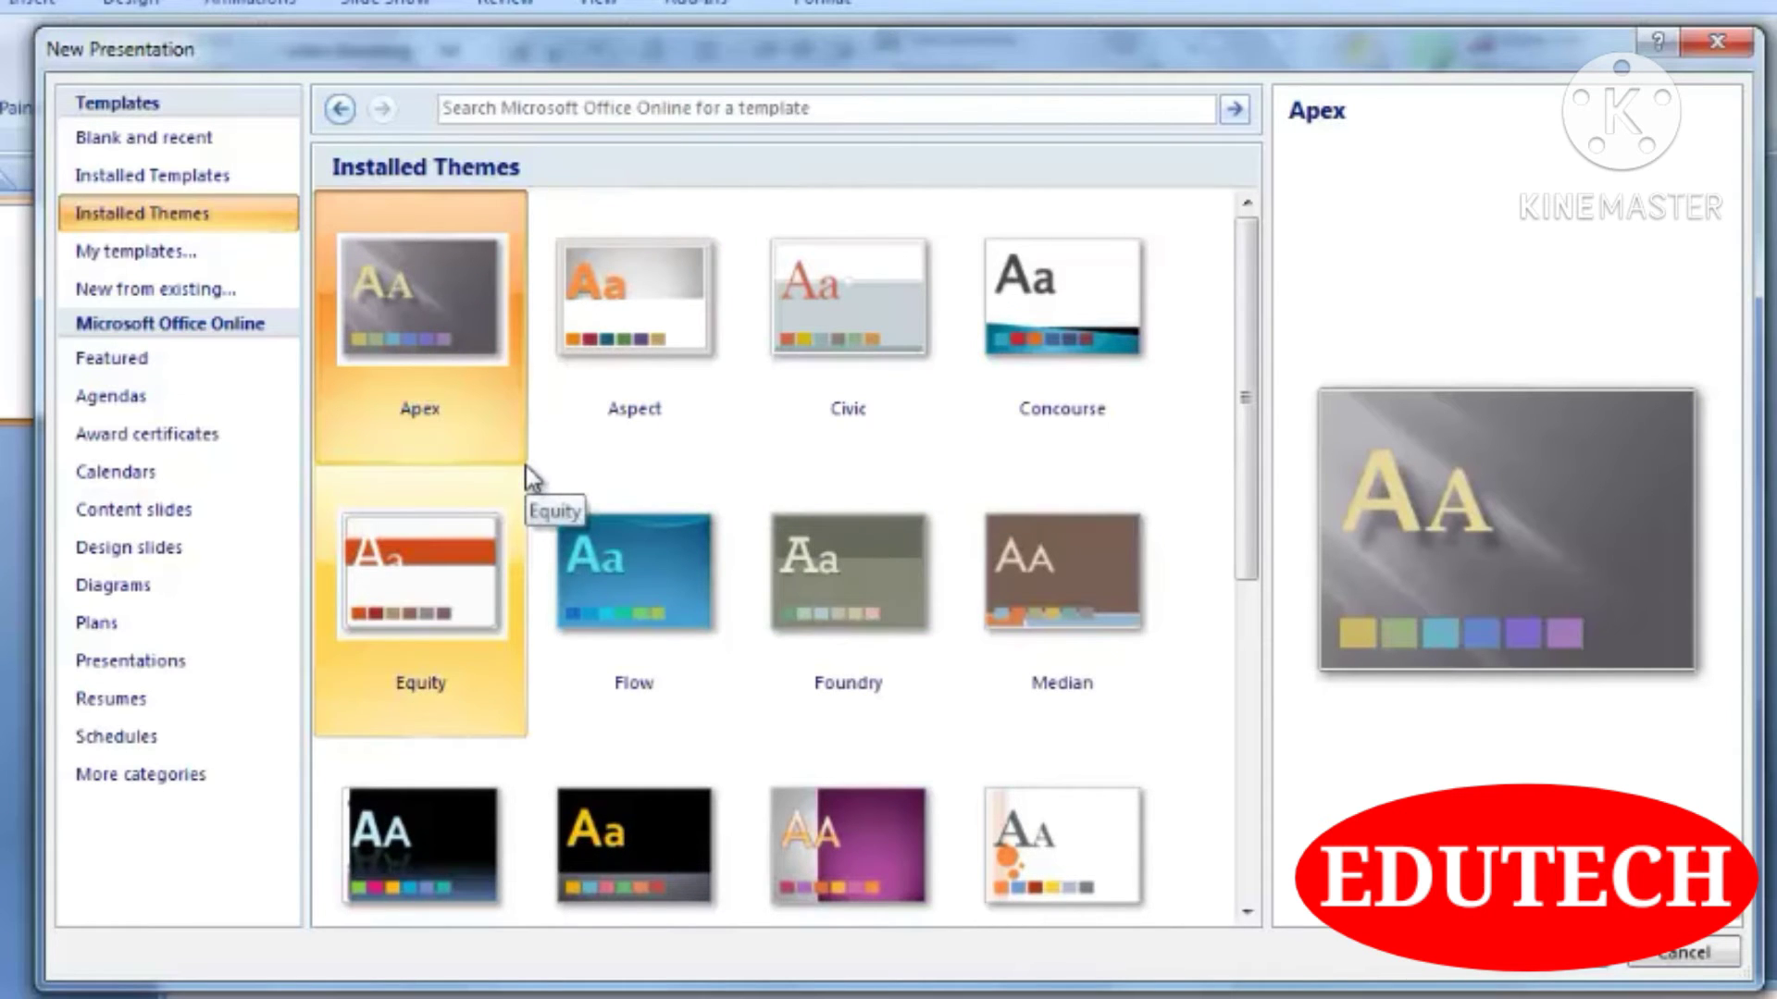
left_click(1005, 603)
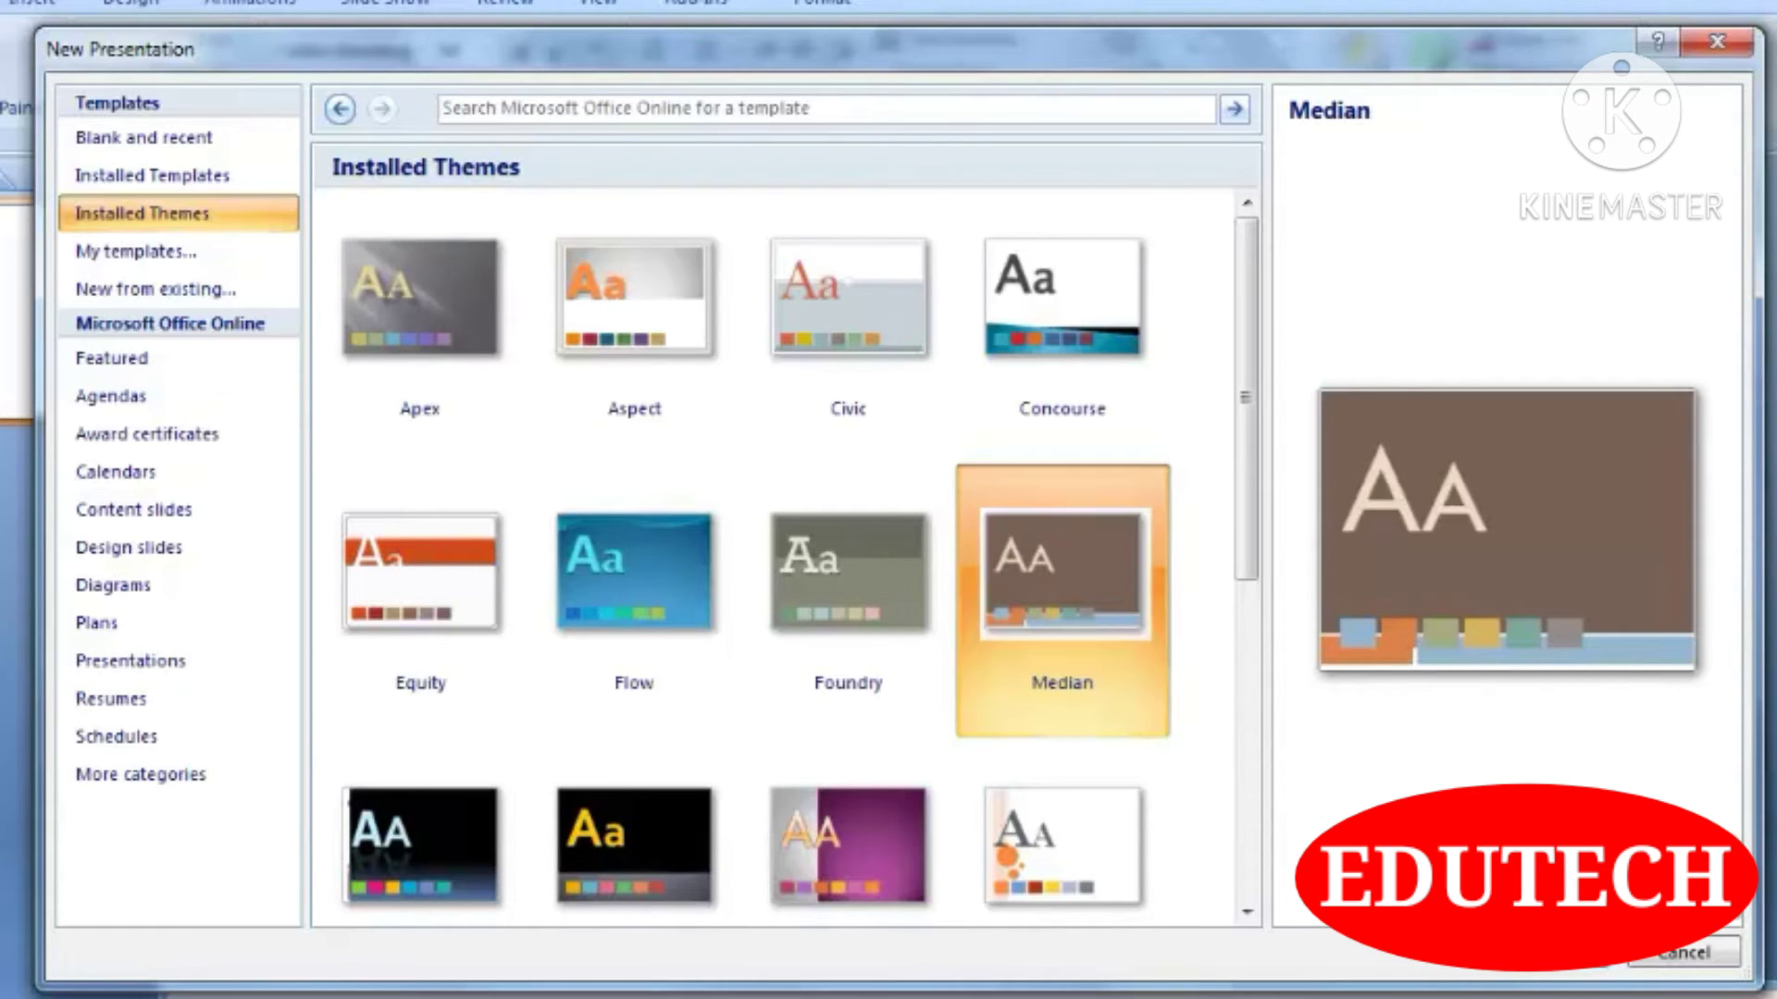
left_click(1586, 966)
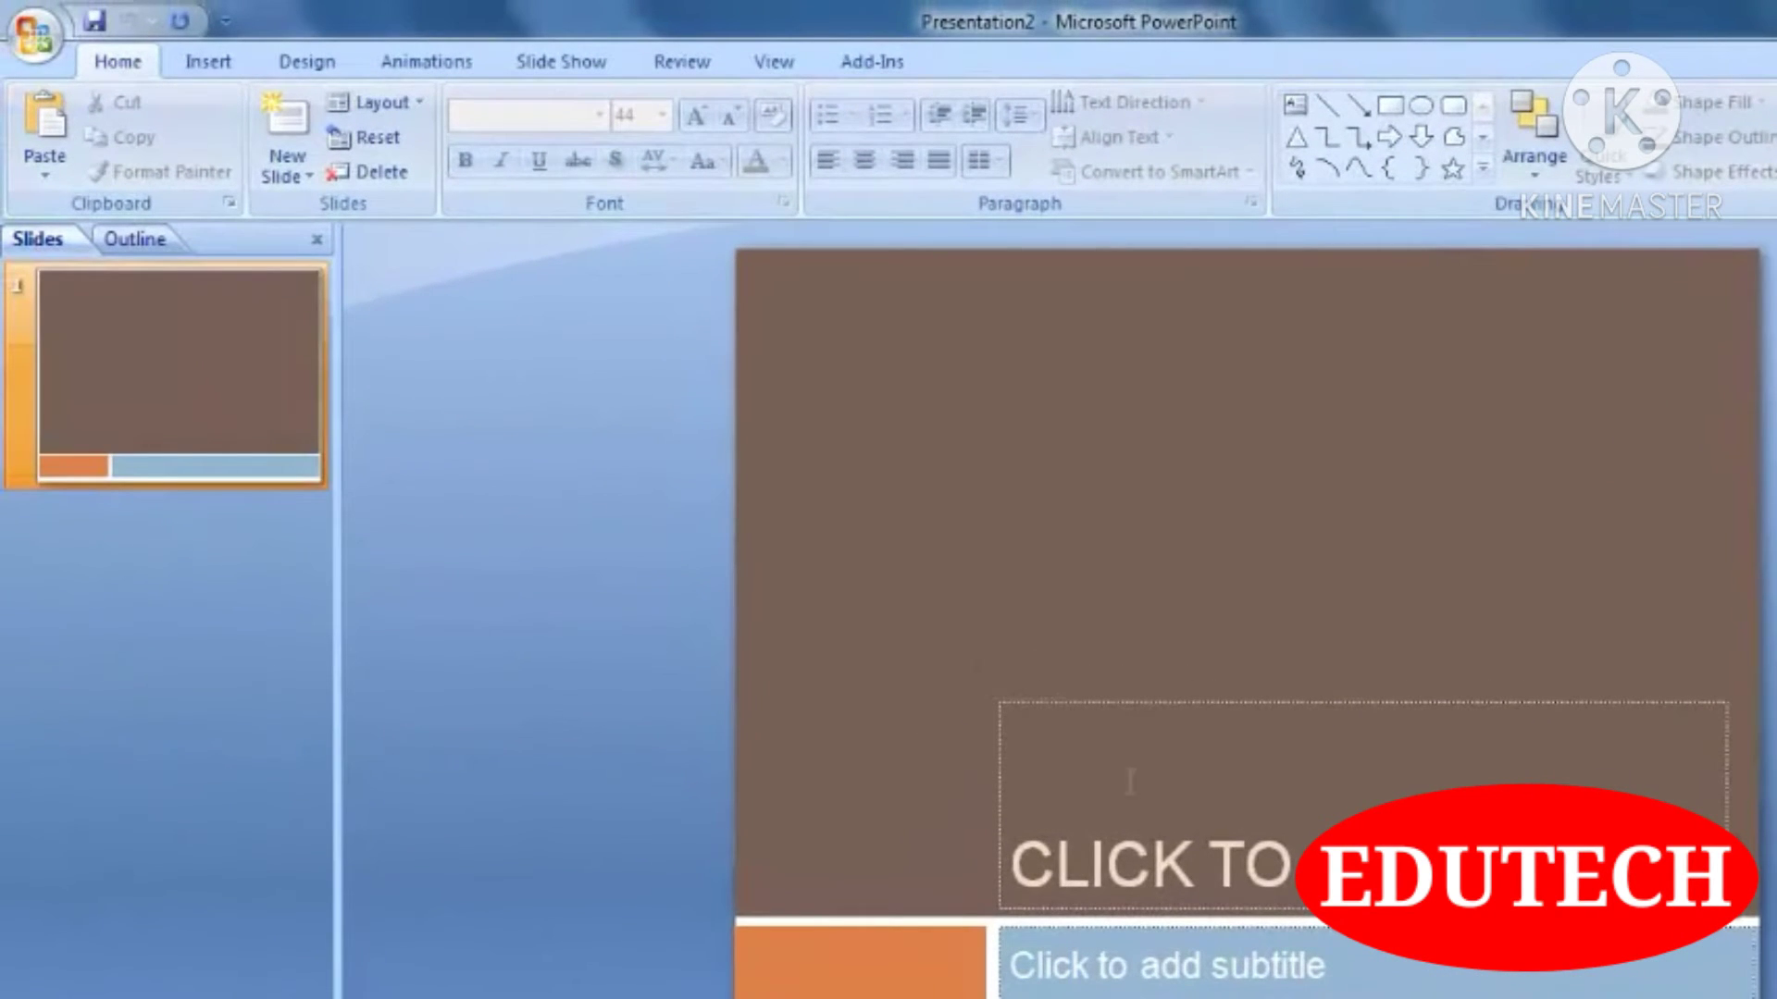
- Add a new slide after the title slide and return to the title placeholder on the first slide
left_click(108, 429)
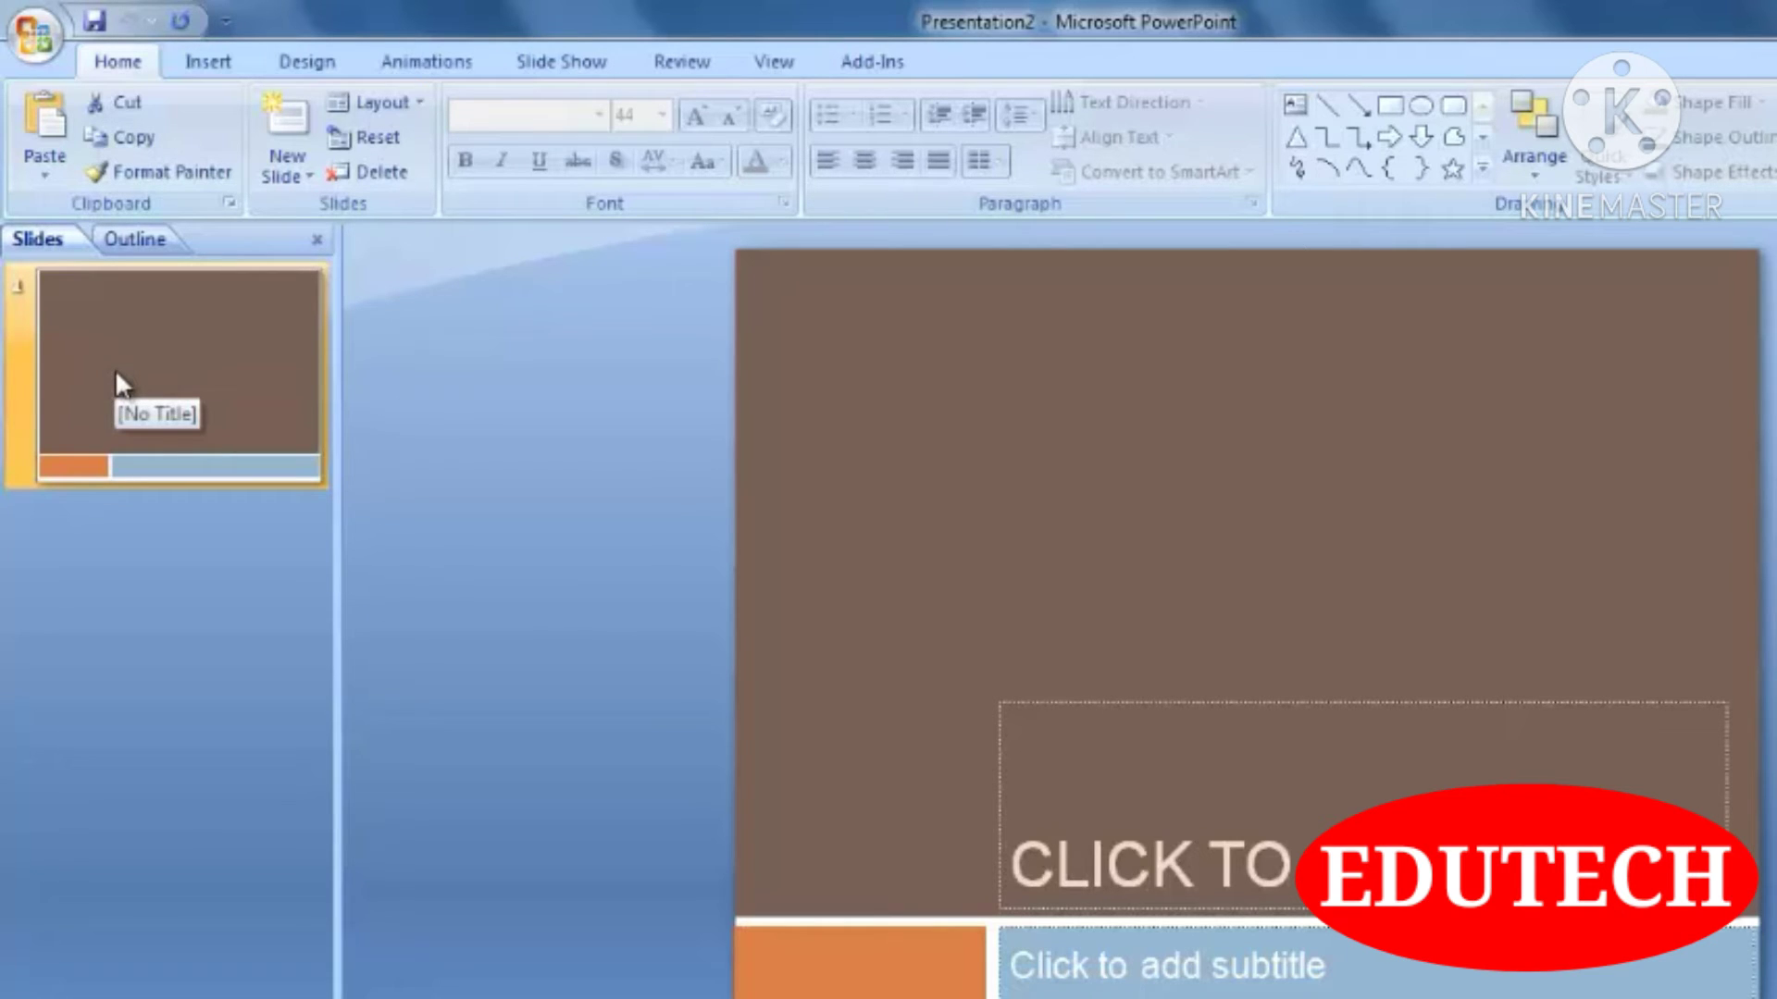
key("ctrl+m")
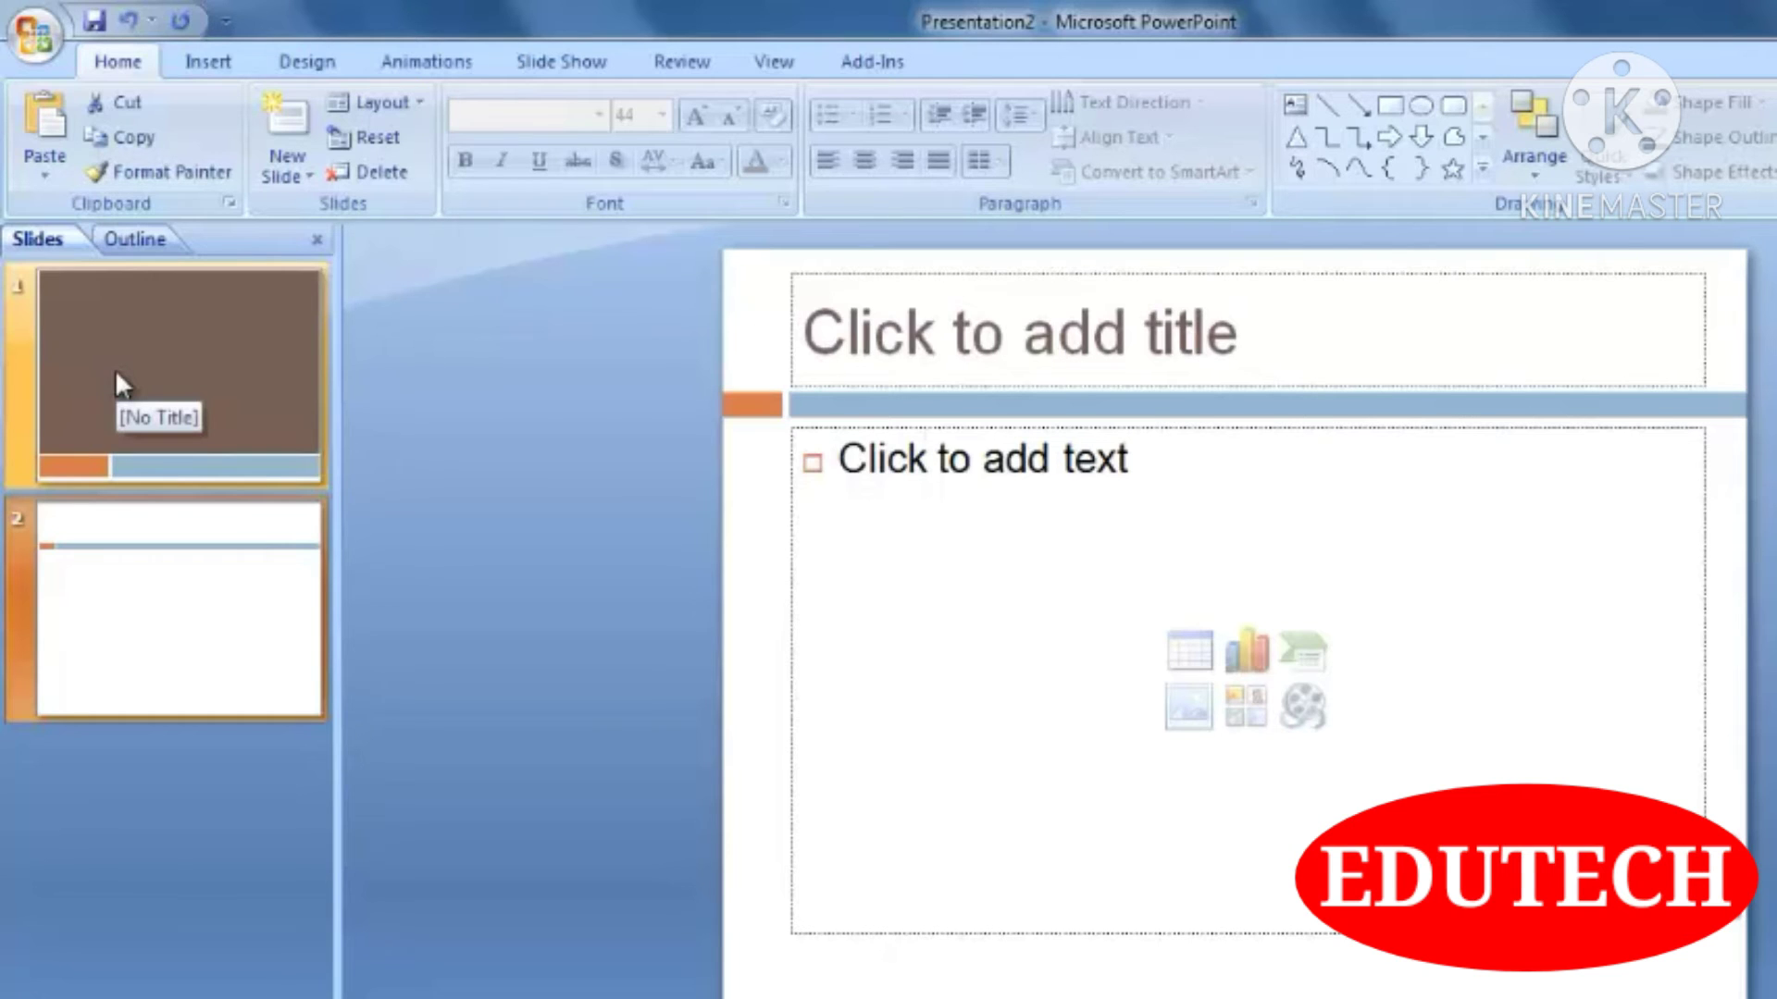
left_click(117, 375)
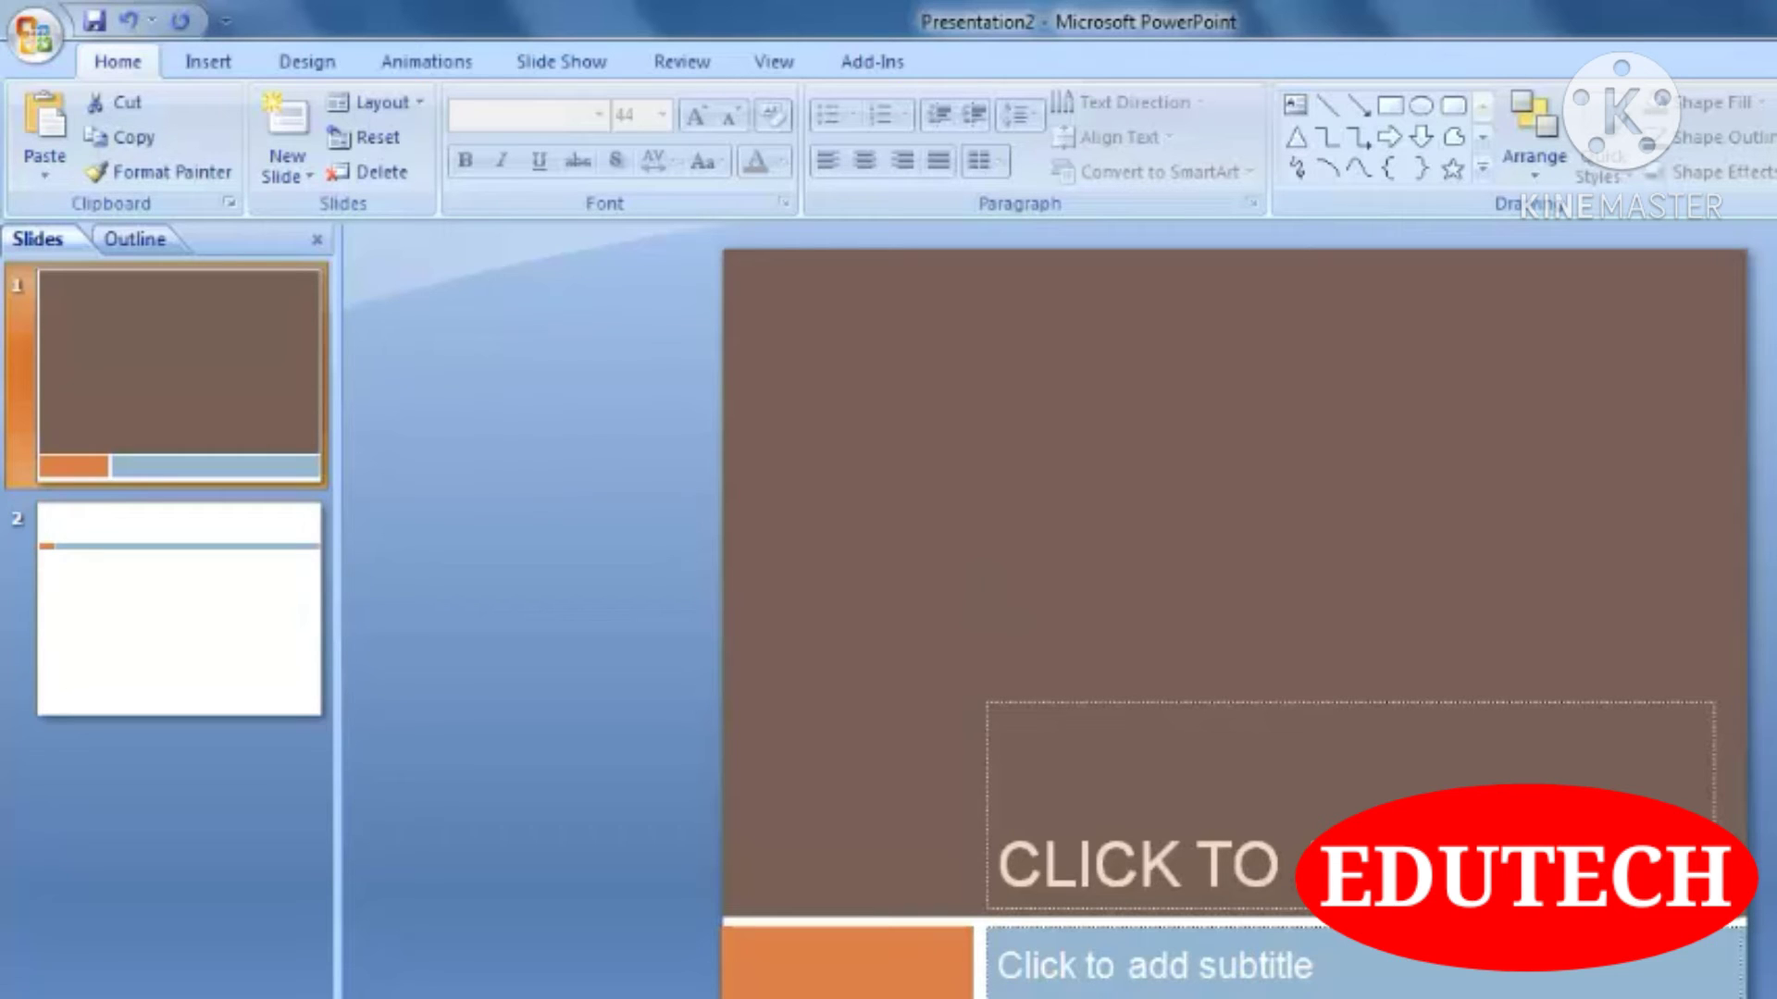
left_click(1132, 874)
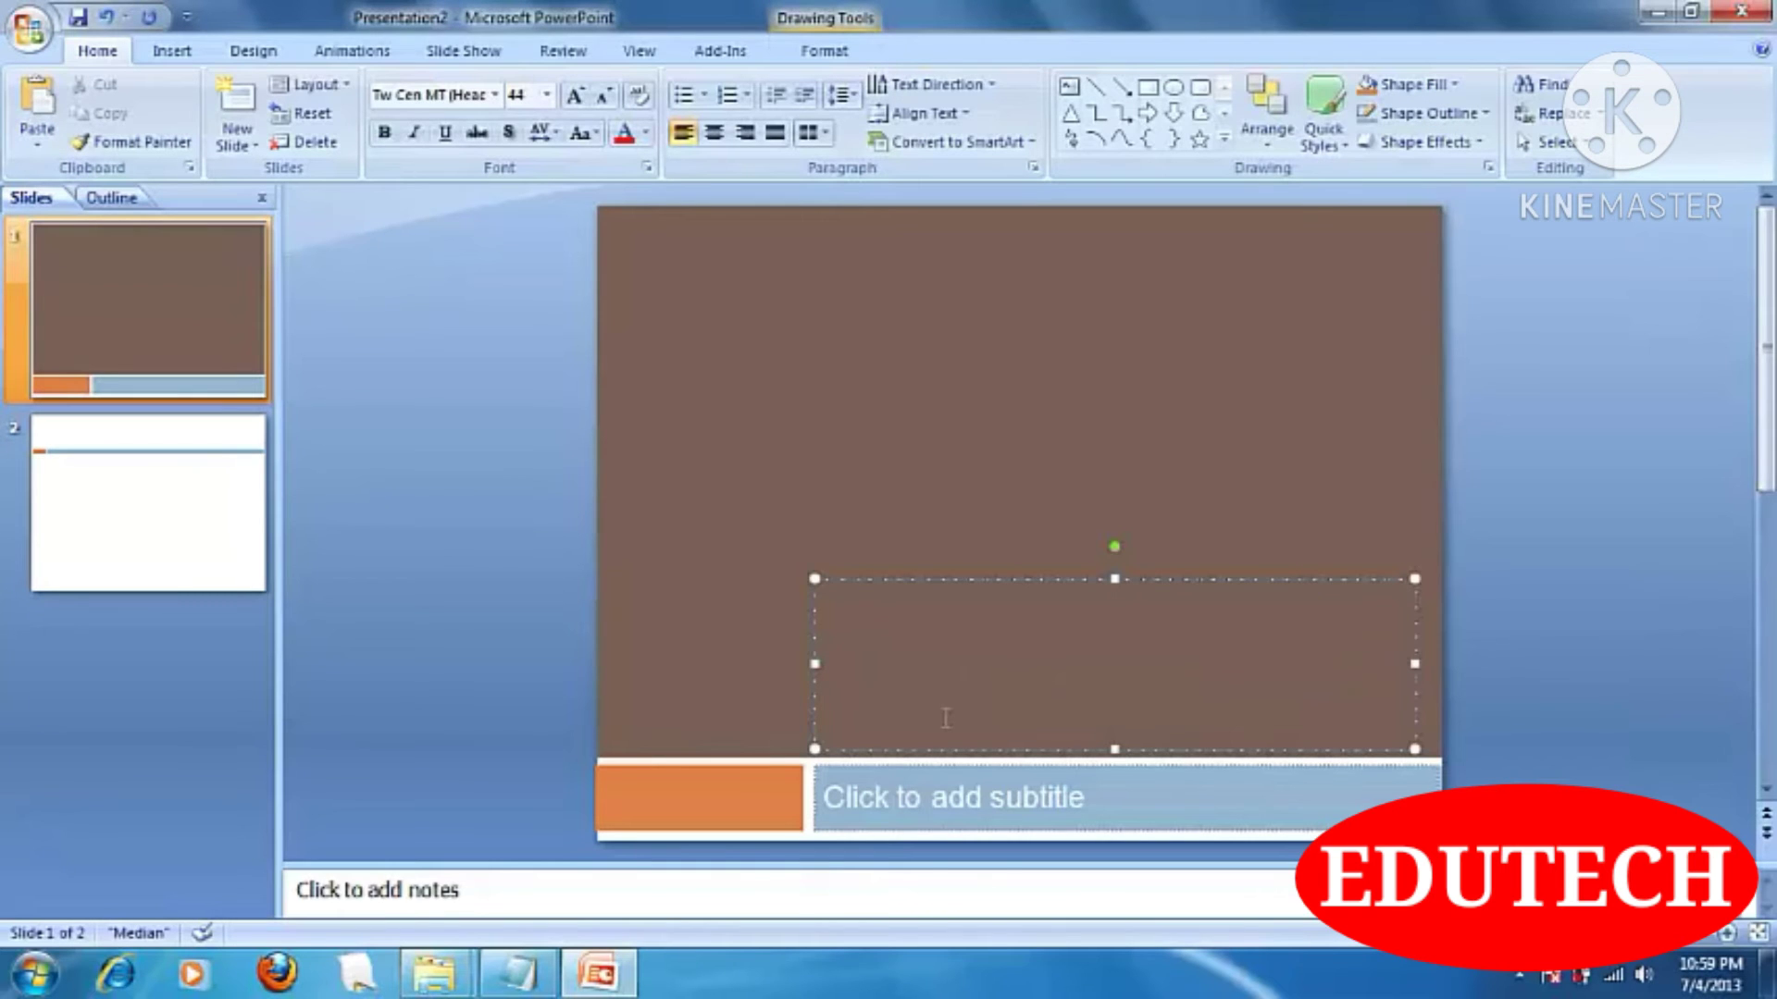
type("ंय")
key("BackSpace")
key("BackSpace")
key("ctrl+s")
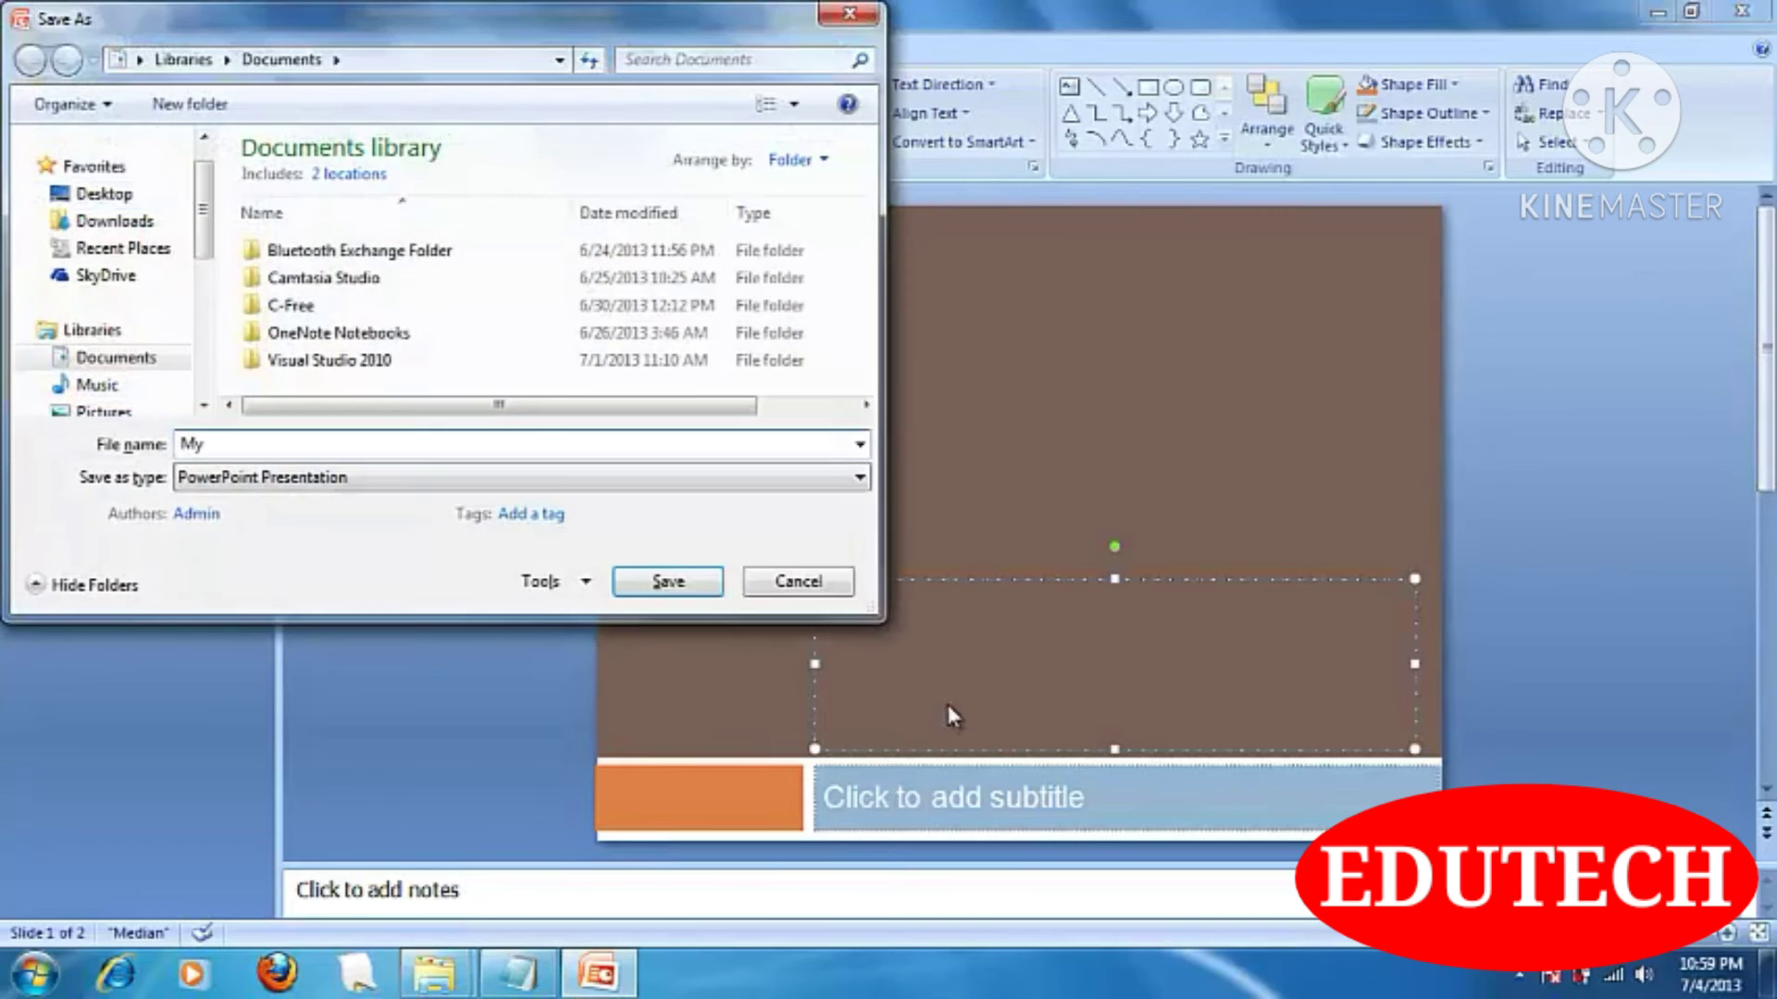
key("Escape")
- Enter "MY TUTORIAL" as the first slide's title and "Learn Easily" as its subtitle
type("MY")
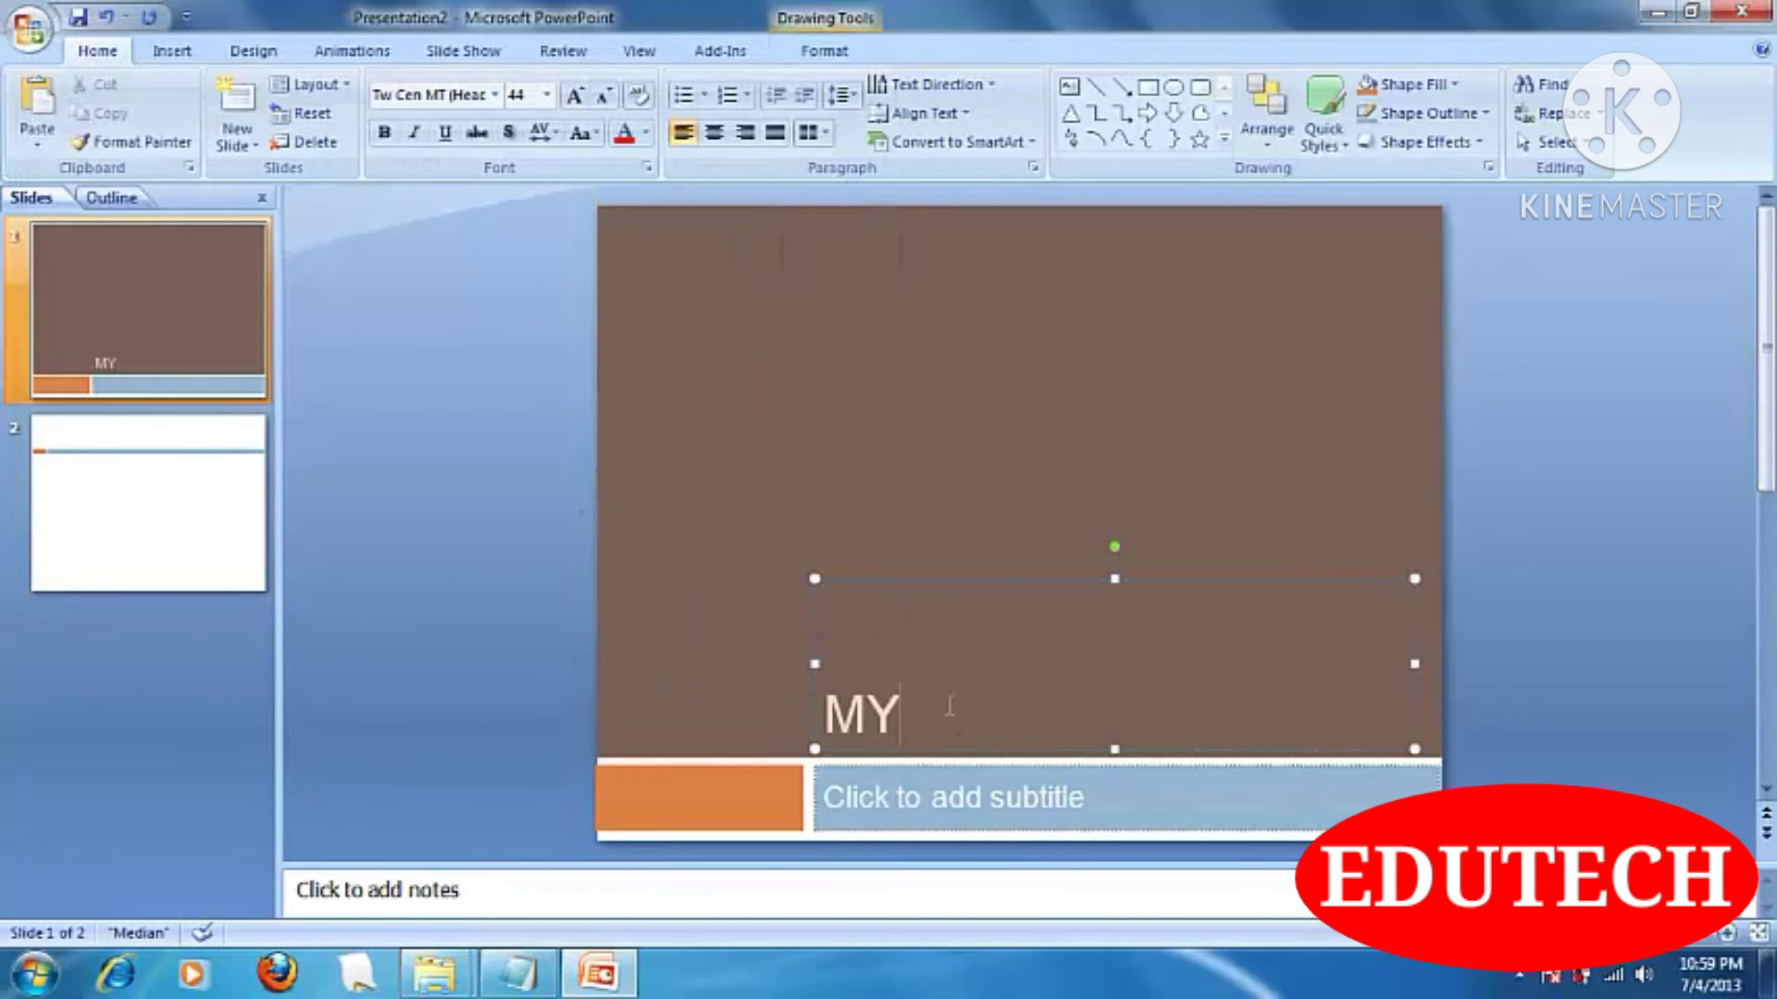
type(" TUTORIAL")
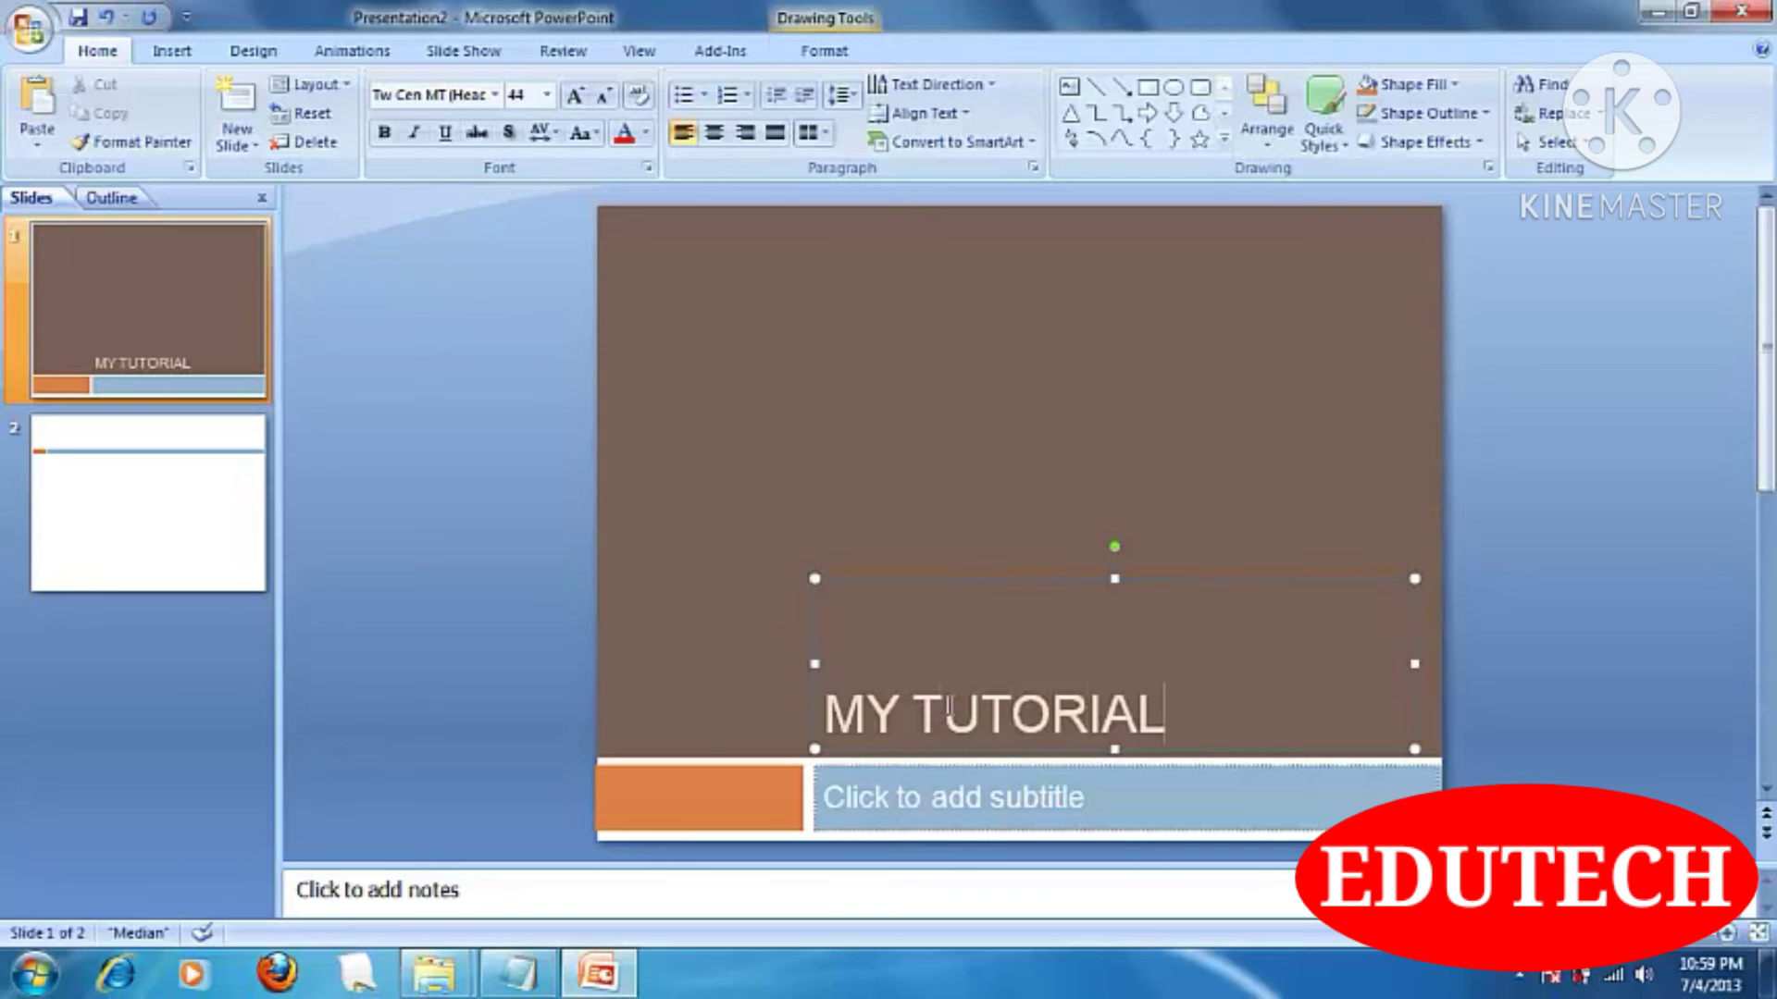
left_click(995, 784)
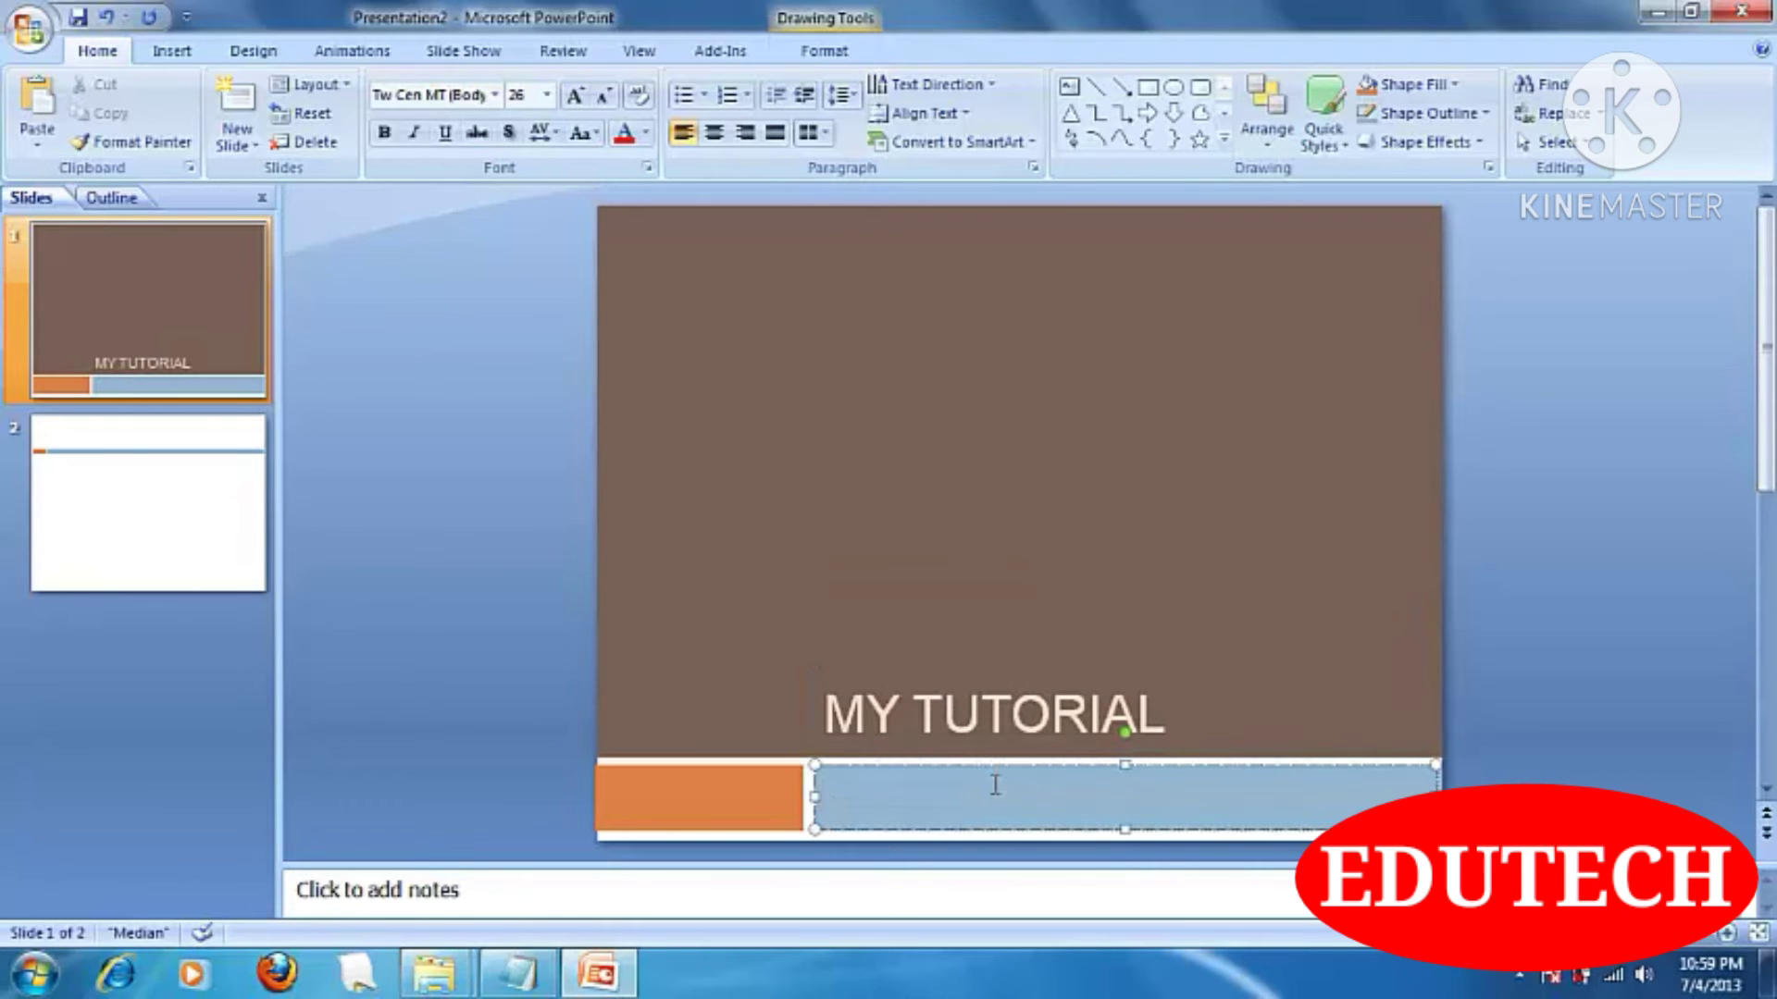
type("Learn")
type("Easi")
key("BackSpace")
key("BackSpace")
key("BackSpace")
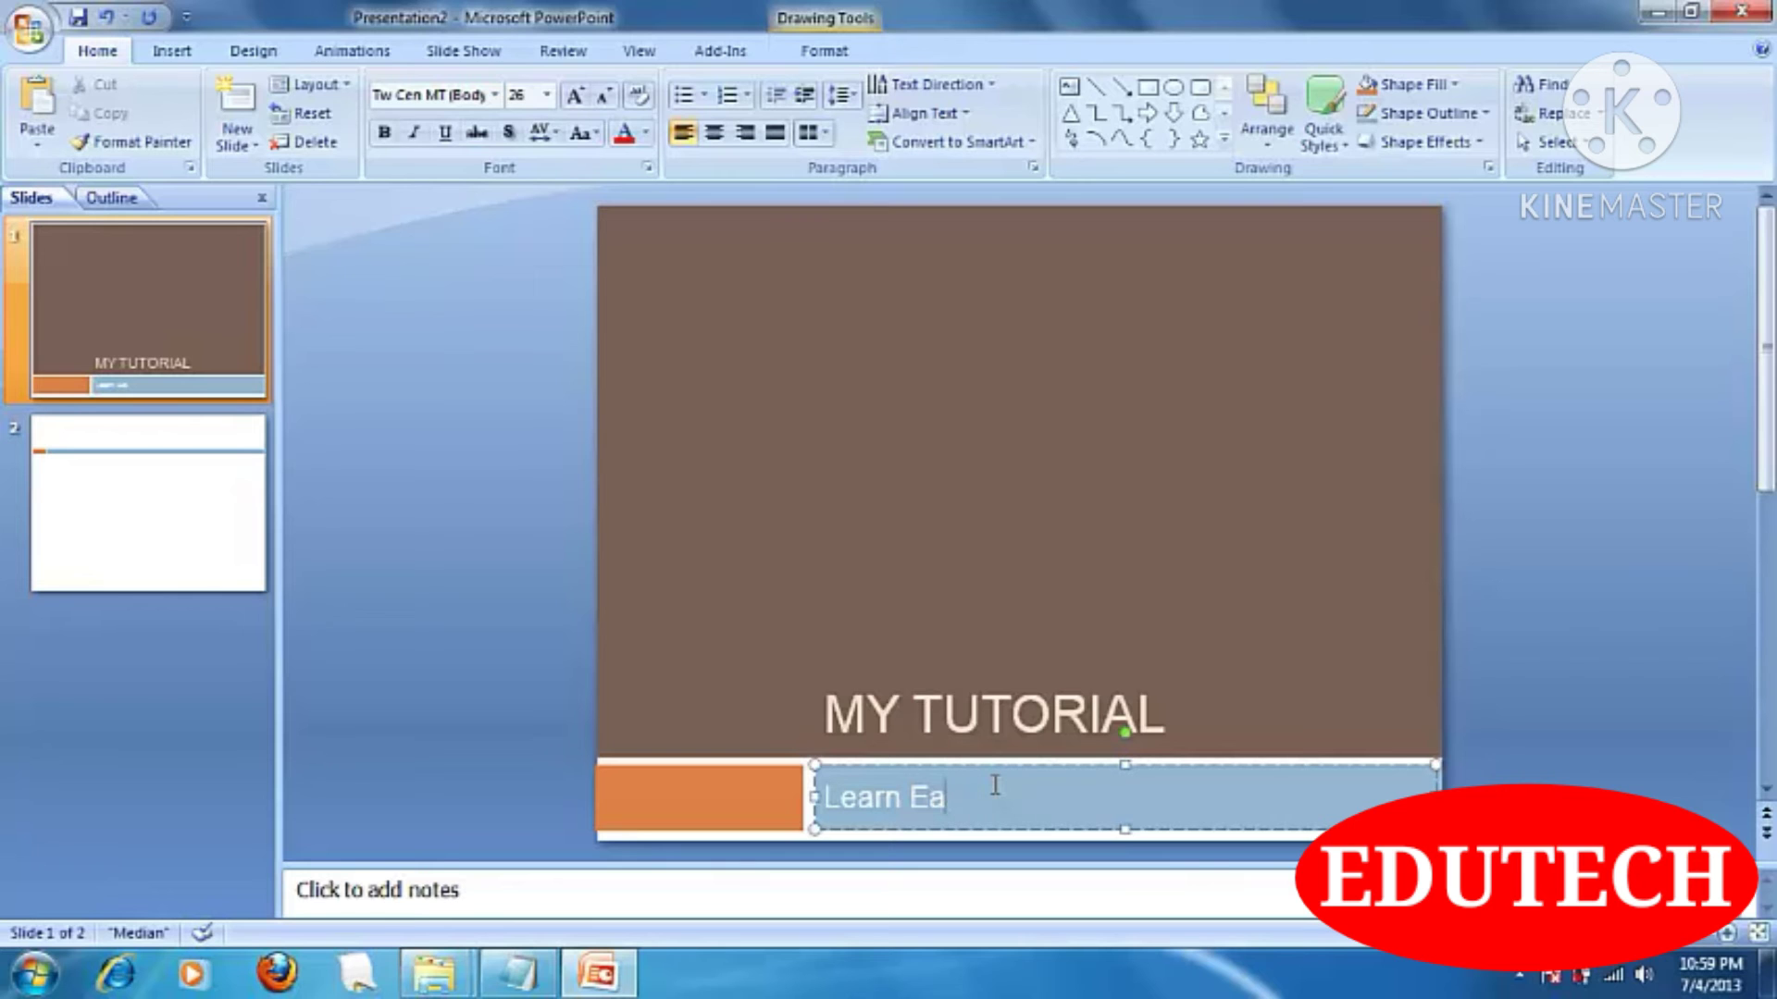
type("asily")
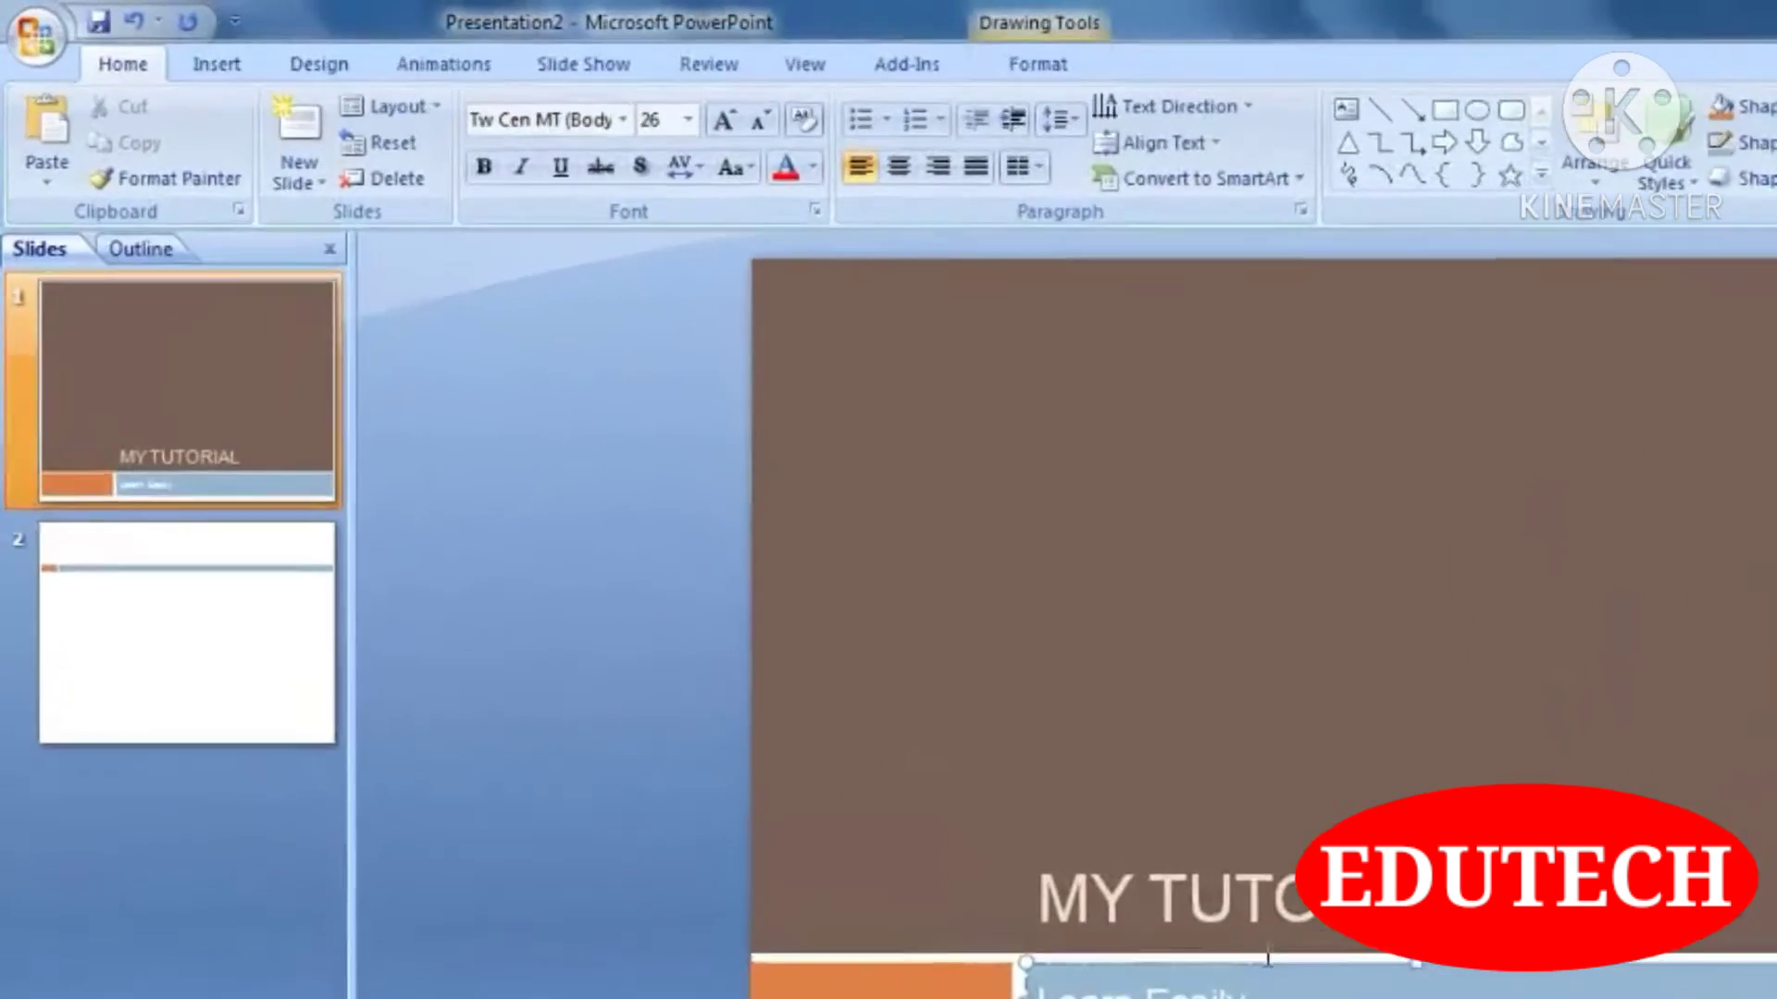
- Save the presentation as My Tutorial in the Documents library in PowerPoint Presentation format
key("ctrl+s")
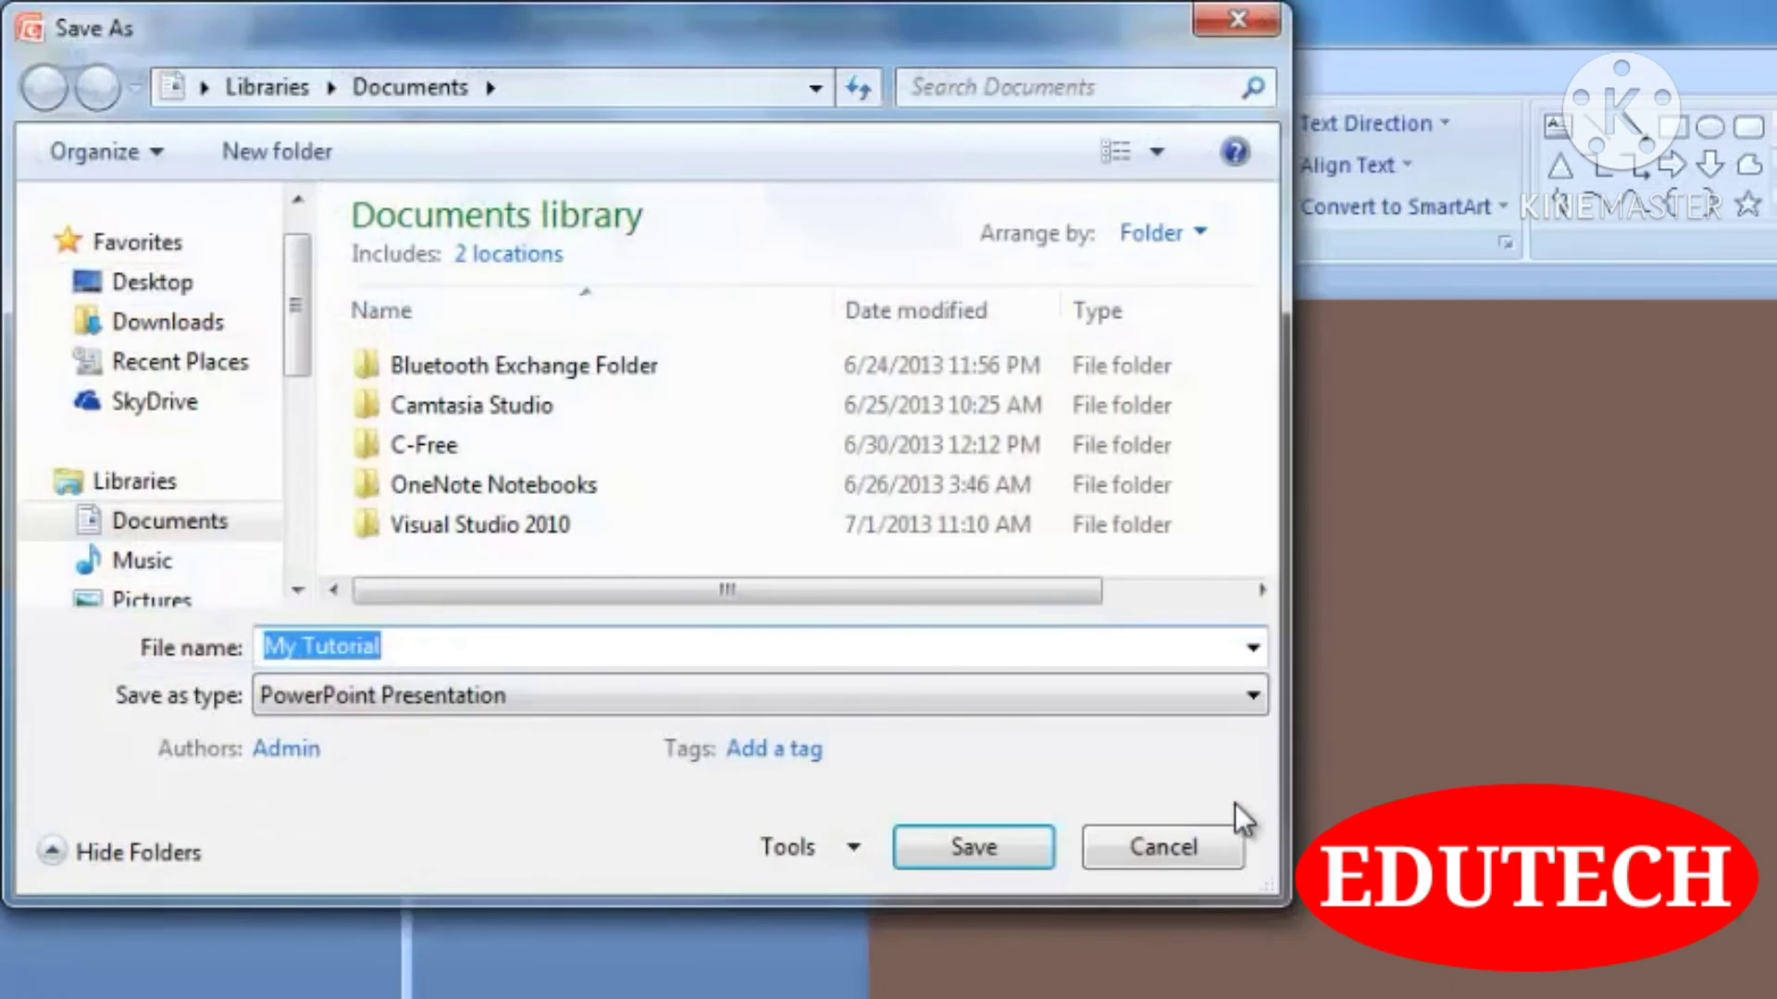